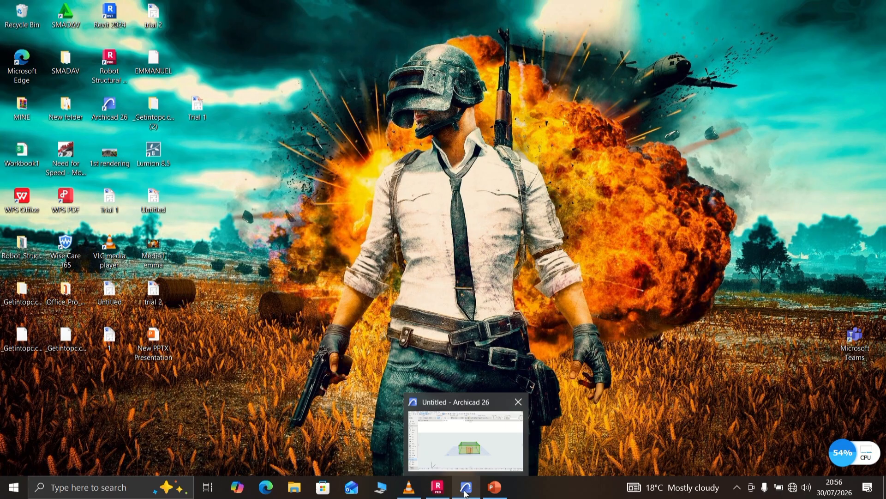
Switch to Archicad, clear the current selection and active tool, and show the ground floor plan with the building centred
{"action": "left_click", "coordinate": [466, 486]}
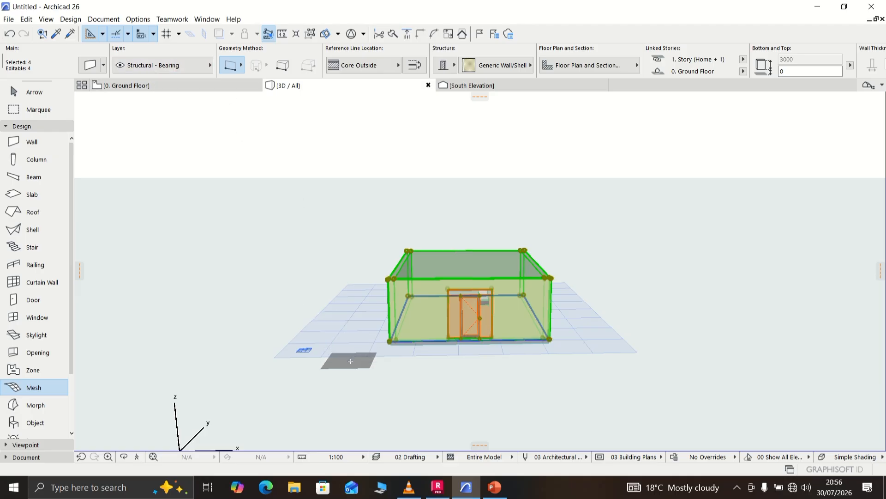
{"action": "key", "text": "Escape"}
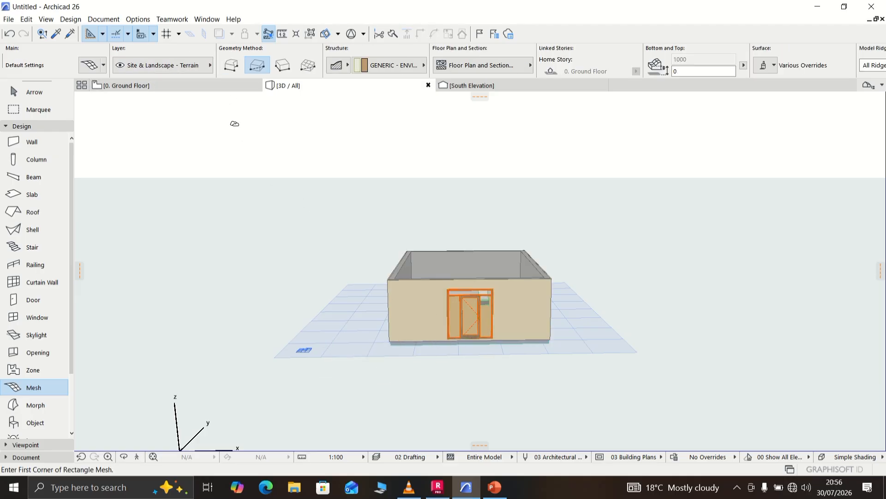
{"action": "key", "text": "Escape"}
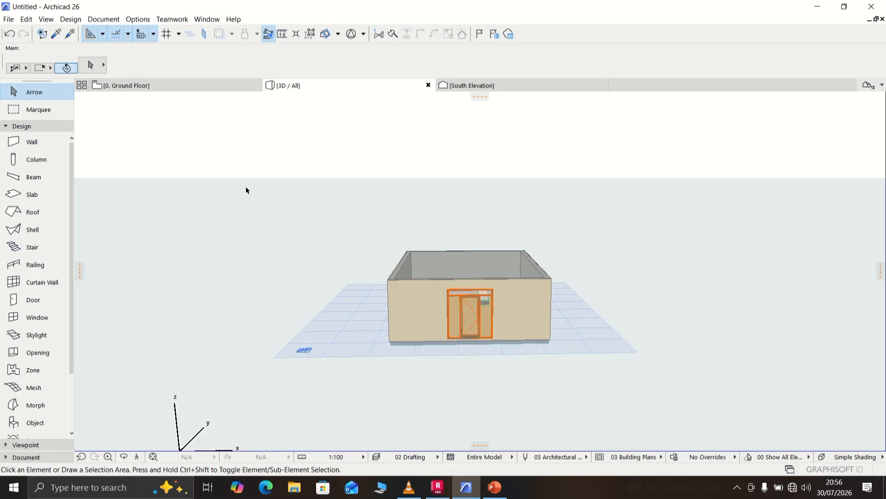
{"action": "left_click", "coordinate": [198, 85]}
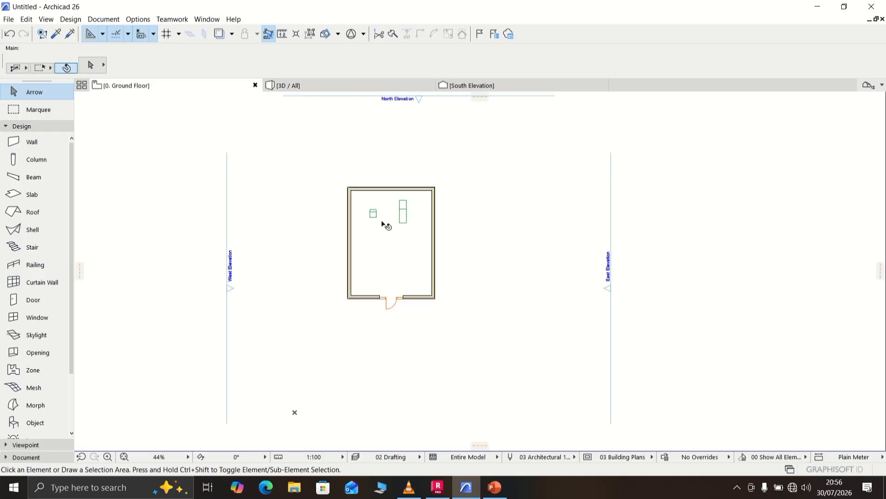
{"action": "scroll", "coordinate": [381, 223], "scroll_direction": "up", "scroll_amount": 1}
{"action": "scroll", "coordinate": [382, 224], "scroll_direction": "up", "scroll_amount": 5}
{"action": "scroll", "coordinate": [399, 229], "scroll_direction": "down", "scroll_amount": 3}
{"action": "middle_click_drag", "start_coordinate": [400, 233], "coordinate": [370, 274]}
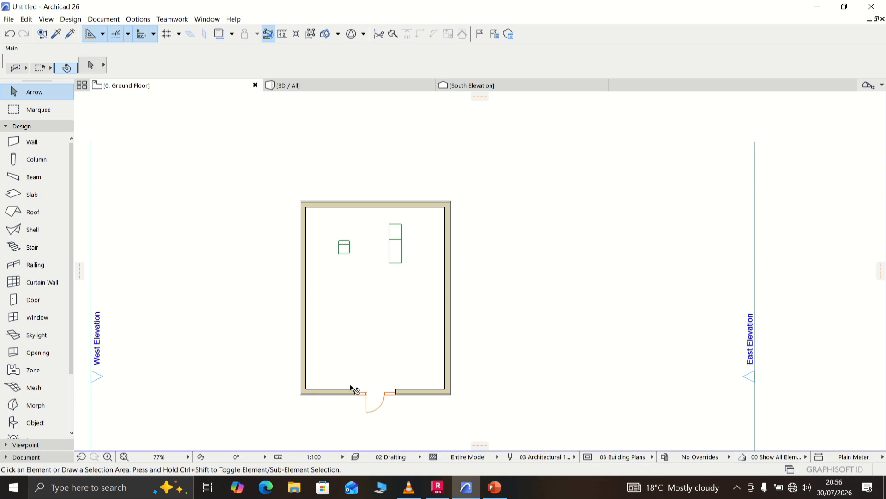
{"action": "middle_click_drag", "start_coordinate": [358, 311], "coordinate": [383, 263]}
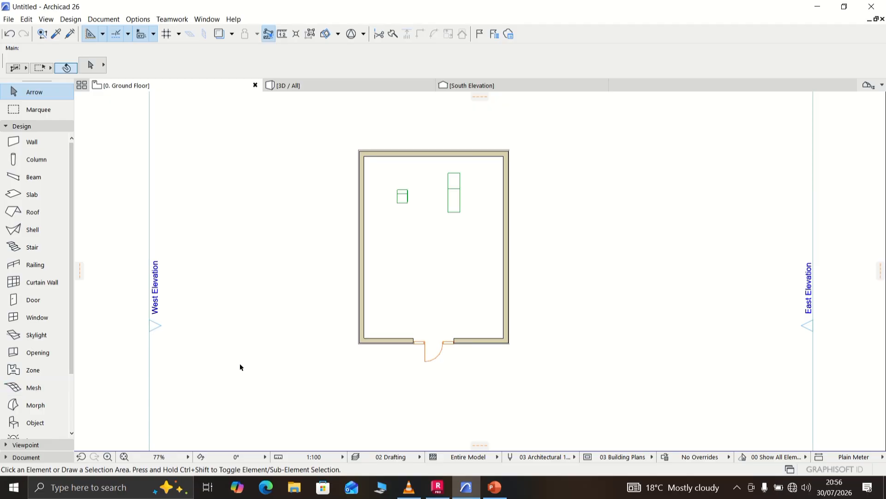
Draw a rectangular terrain mesh that surrounds the whole building on the ground floor plan
{"action": "left_click", "coordinate": [44, 392]}
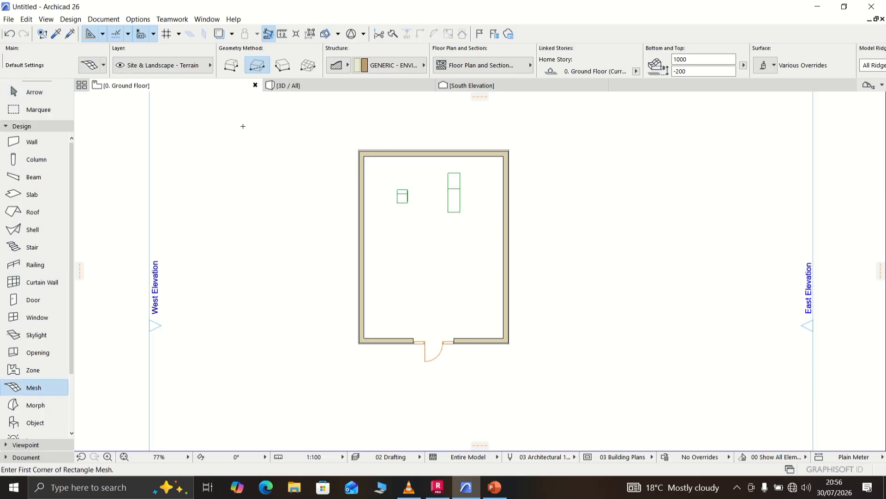
{"action": "left_click", "coordinate": [217, 107]}
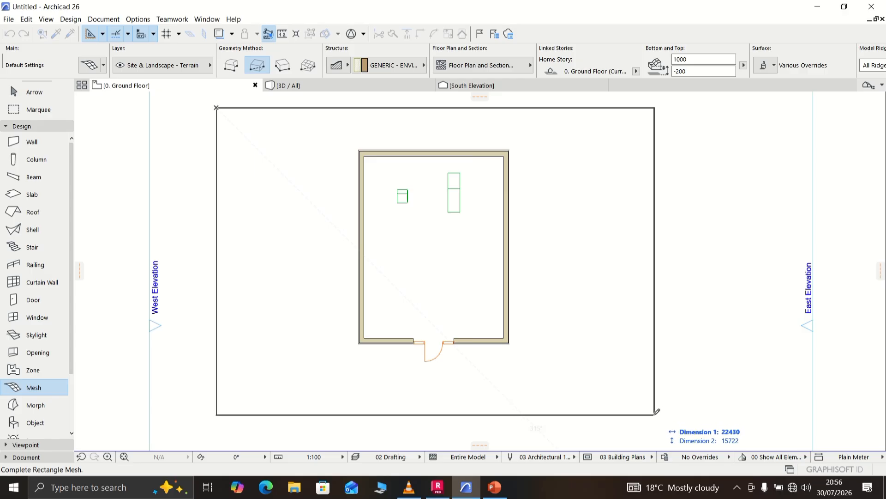
{"action": "left_click", "coordinate": [679, 424]}
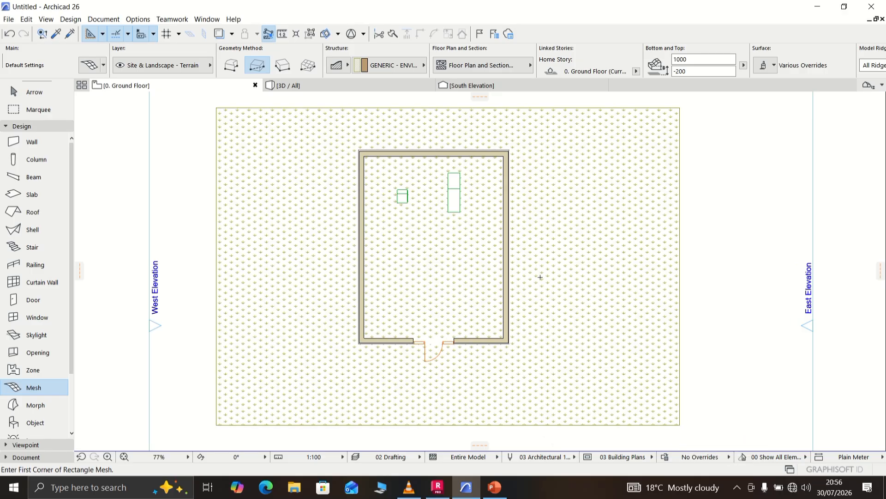
Examine the terrain mesh around the building in the 3D view
{"action": "left_click", "coordinate": [370, 82]}
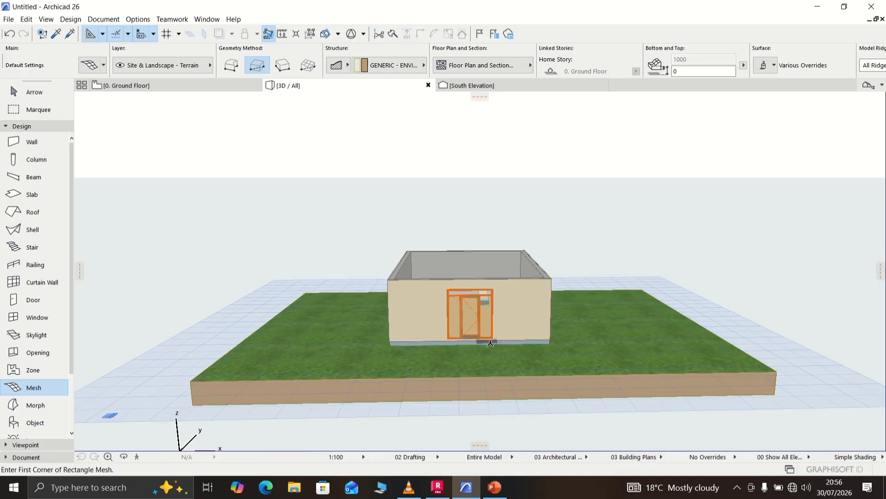
{"action": "left_click", "coordinate": [501, 389]}
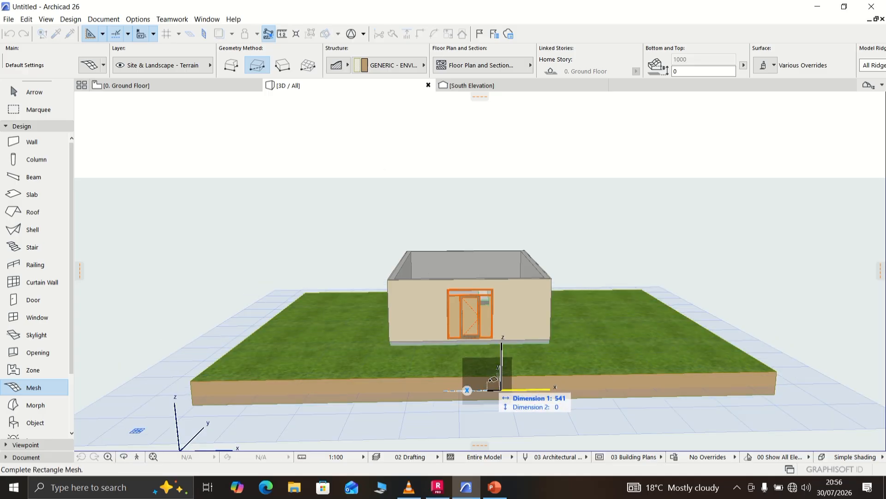
{"action": "key", "text": "Escape"}
{"action": "key", "text": "Escape"}
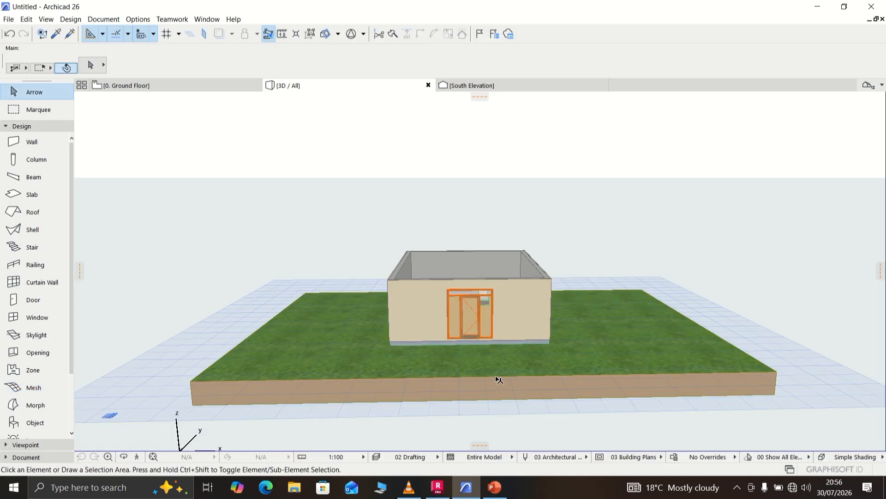
{"action": "left_click", "coordinate": [123, 457]}
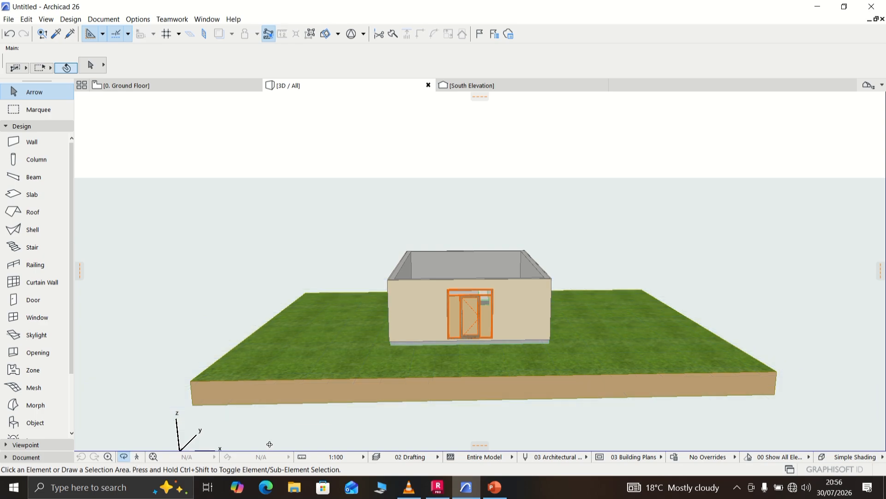
{"action": "left_click_drag", "start_coordinate": [510, 371], "coordinate": [414, 310]}
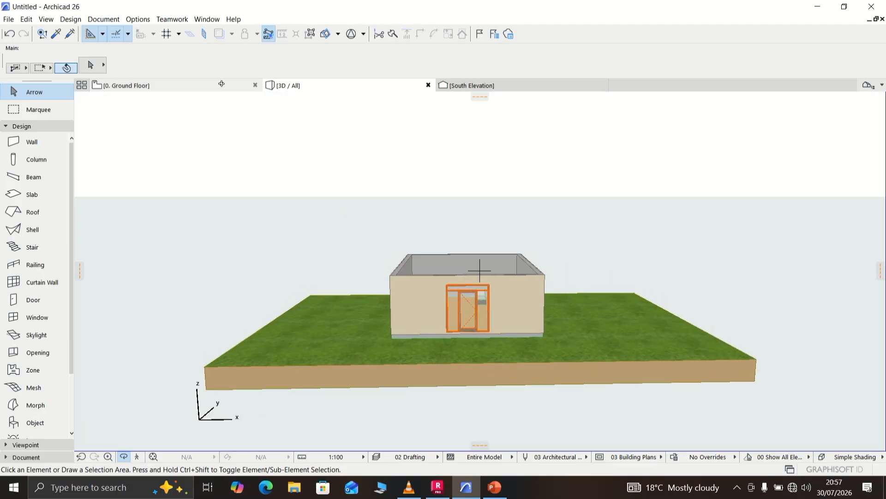
Return to the ground floor plan and delete the terrain mesh surrounding the building
{"action": "left_click", "coordinate": [224, 84]}
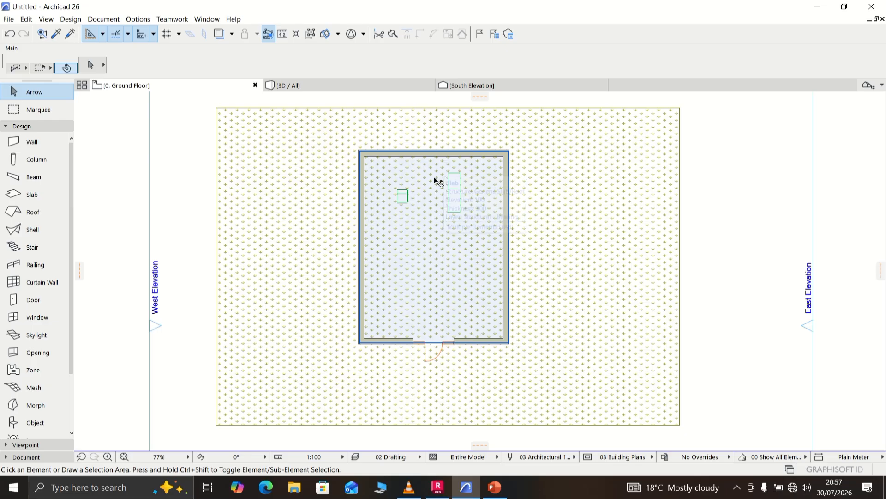
{"action": "mouse_move", "coordinate": [384, 2]}
{"action": "left_click", "coordinate": [375, 24]}
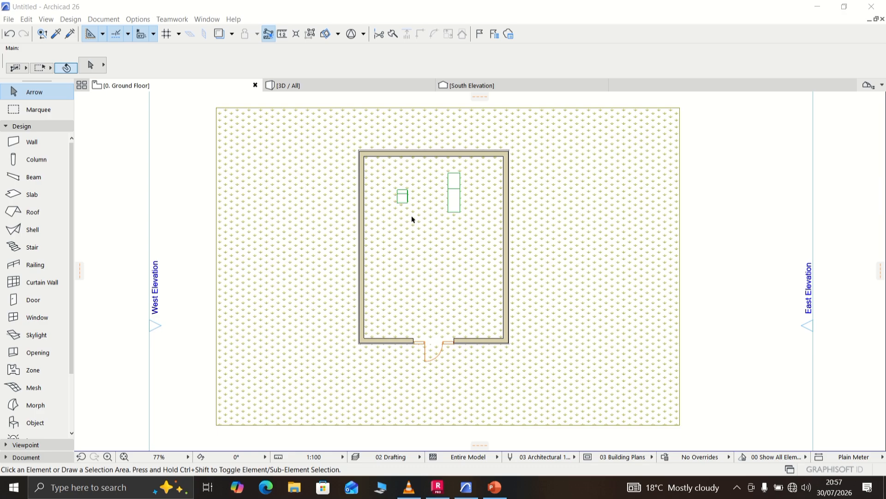
{"action": "scroll", "coordinate": [403, 198], "scroll_direction": "up", "scroll_amount": 2}
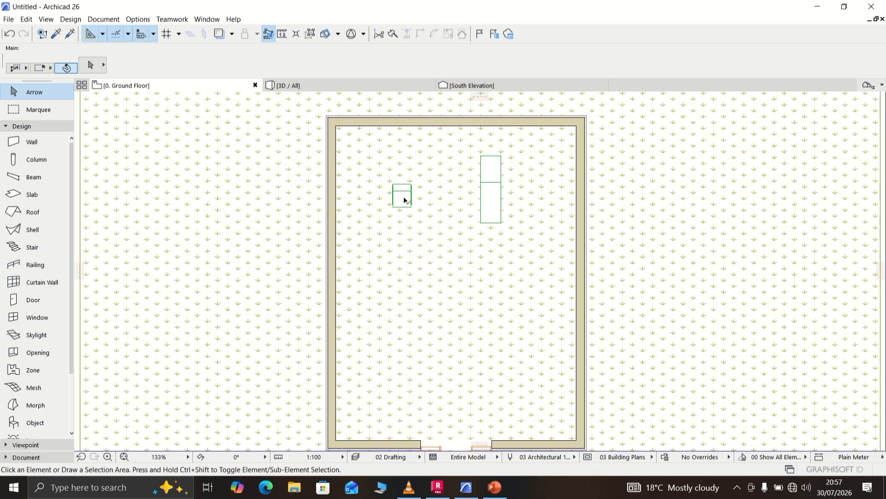
{"action": "left_click", "coordinate": [546, 207]}
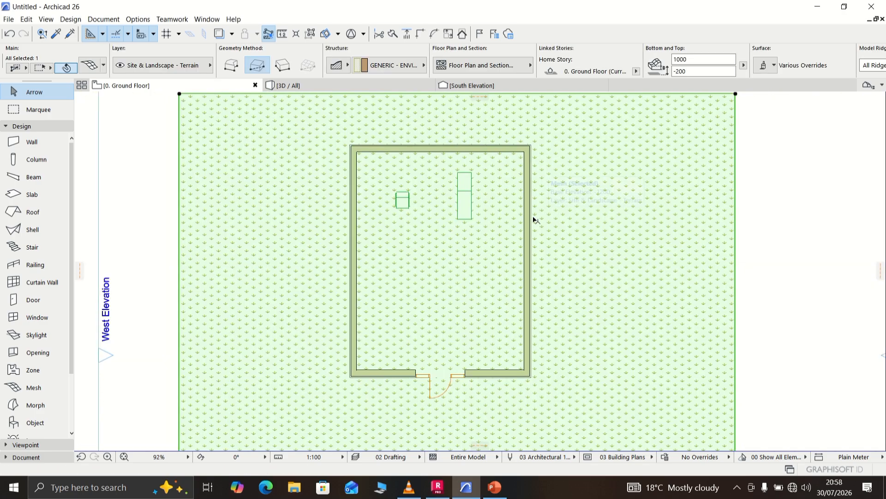
{"action": "key", "text": "Escape"}
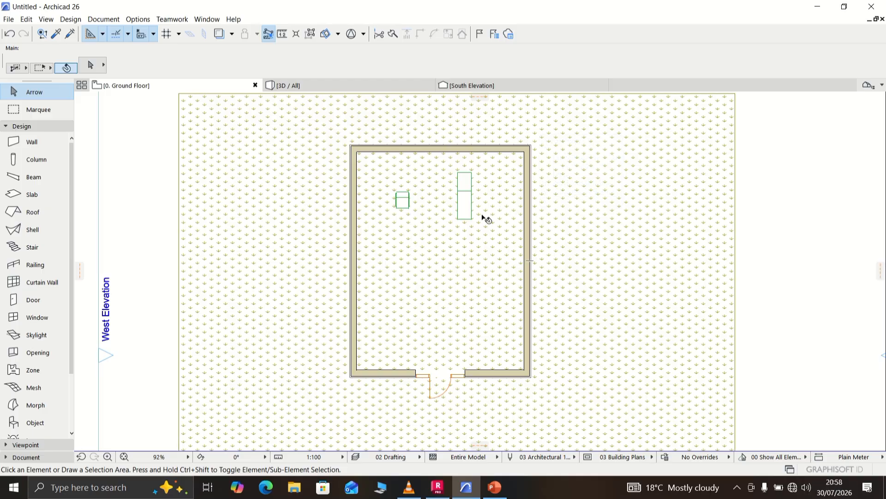
{"action": "scroll", "coordinate": [480, 222], "scroll_direction": "up", "scroll_amount": 3}
{"action": "scroll", "coordinate": [471, 231], "scroll_direction": "up", "scroll_amount": 3}
{"action": "left_click", "coordinate": [464, 253]}
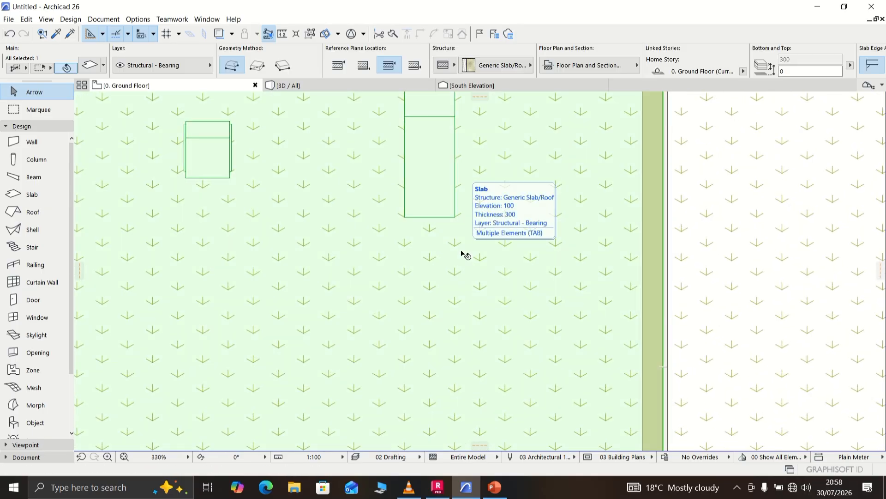
{"action": "left_click", "coordinate": [695, 220]}
{"action": "scroll", "coordinate": [586, 226], "scroll_direction": "down", "scroll_amount": 8}
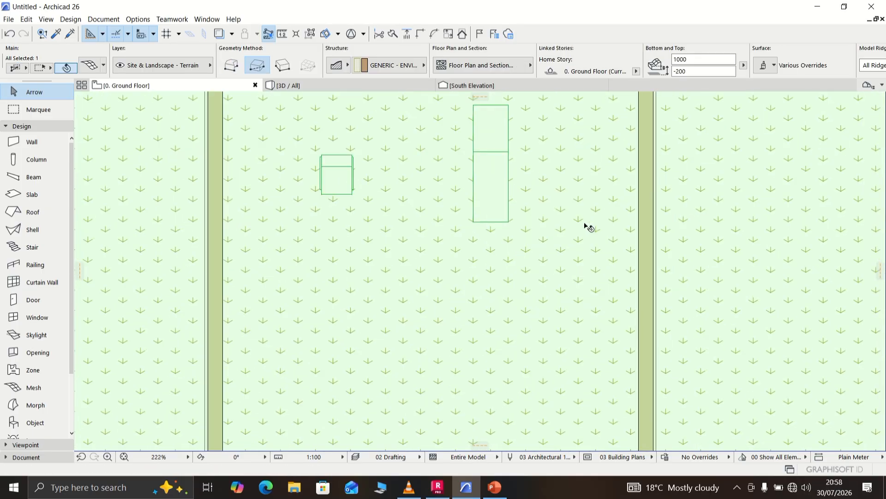
{"action": "middle_click_drag", "start_coordinate": [592, 242], "coordinate": [541, 246]}
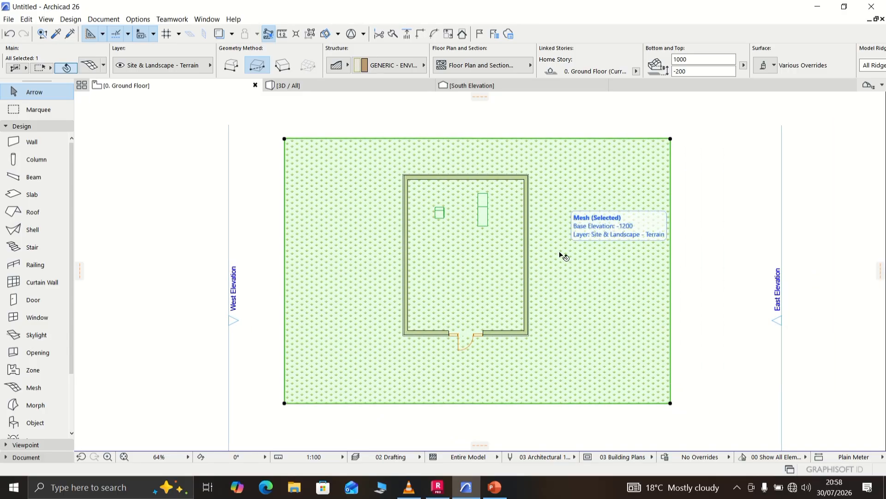
{"action": "key", "text": "Delete"}
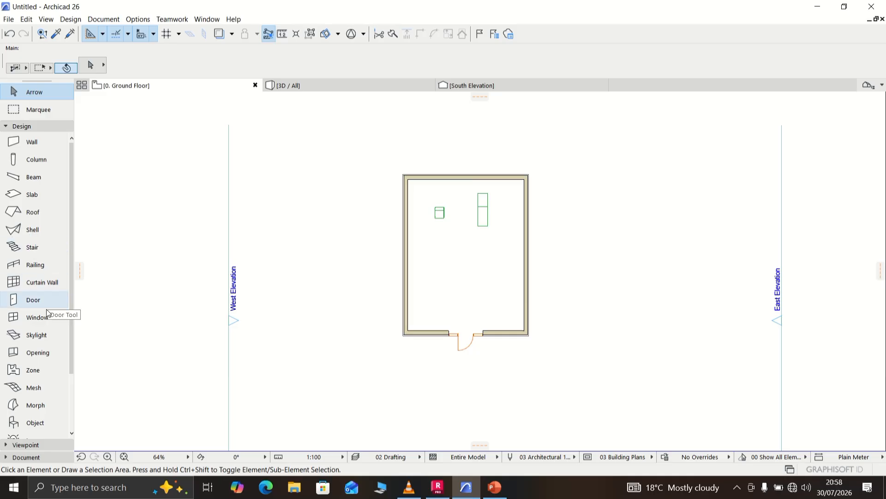
Draw a rectangular terrain mesh about 9.5 m by 19 m on the west side, with its east edge along the building's west wall
{"action": "left_click", "coordinate": [46, 392]}
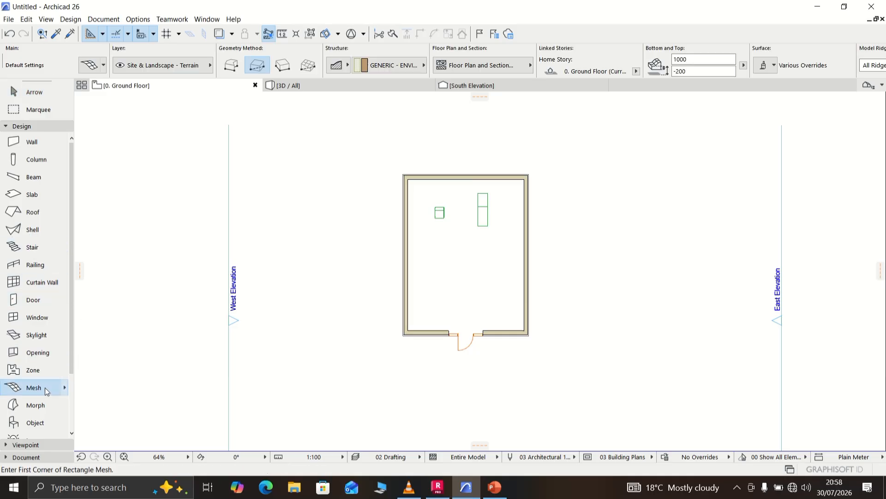
{"action": "left_click", "coordinate": [249, 123]}
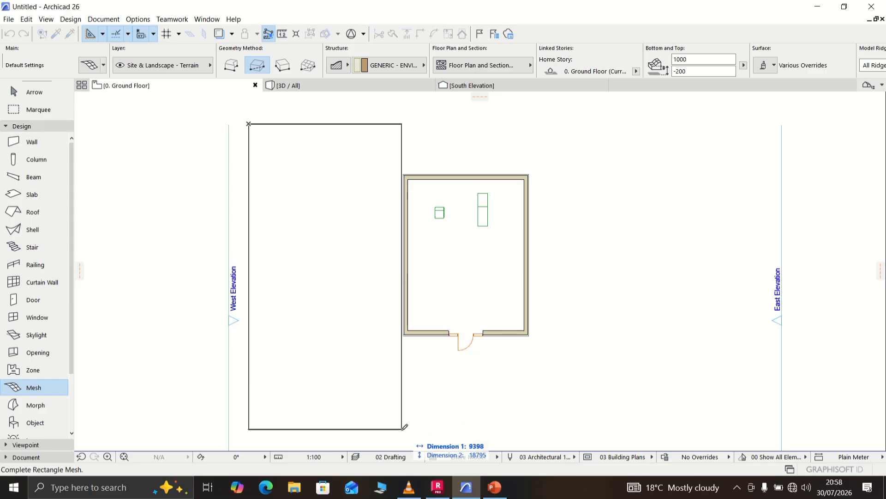
{"action": "left_click", "coordinate": [405, 436]}
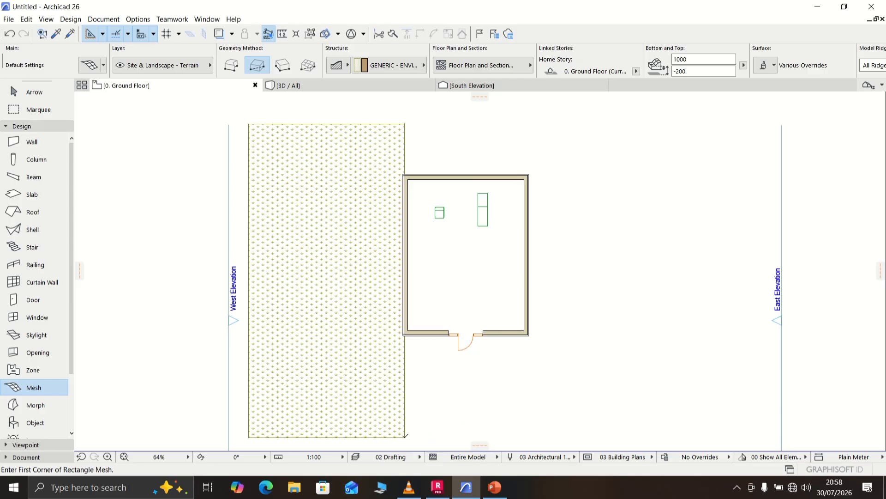
{"action": "key", "text": "Escape"}
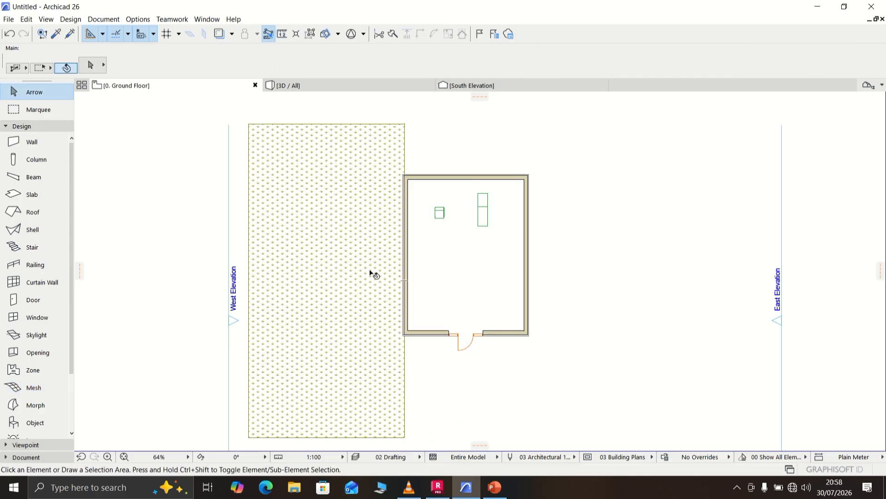
Insert a new node on the mesh's east edge at the building's north-west outer corner
{"action": "left_click", "coordinate": [358, 227]}
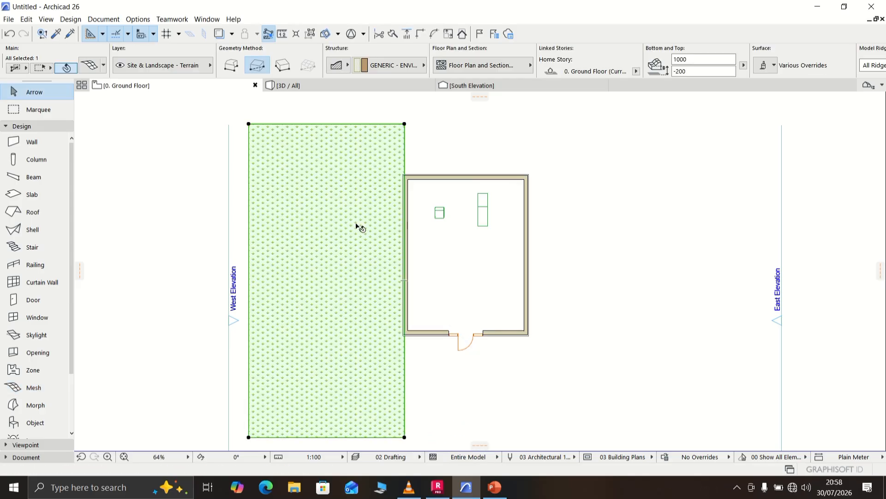
{"action": "left_click", "coordinate": [405, 179]}
{"action": "left_click", "coordinate": [401, 166]}
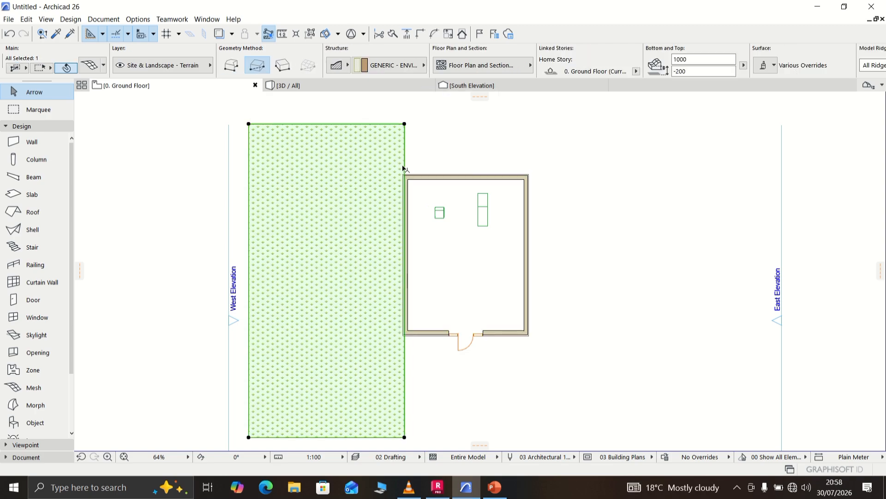
{"action": "left_click", "coordinate": [404, 167]}
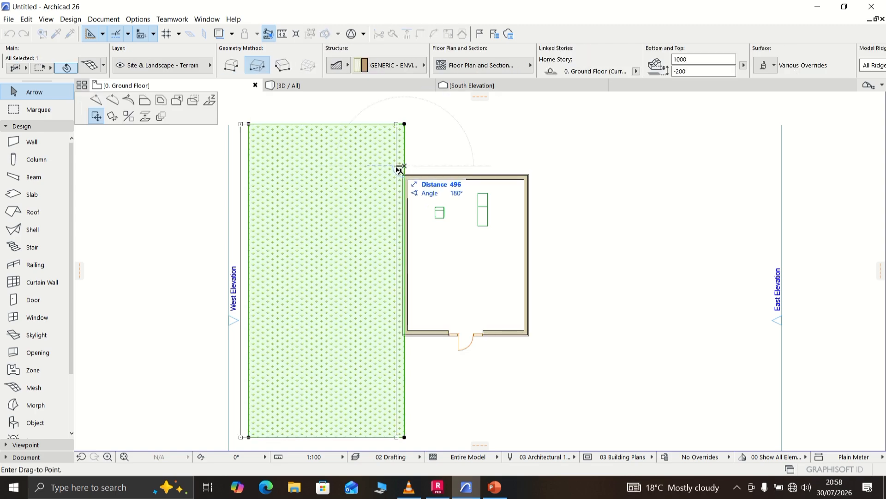
{"action": "left_click", "coordinate": [97, 100]}
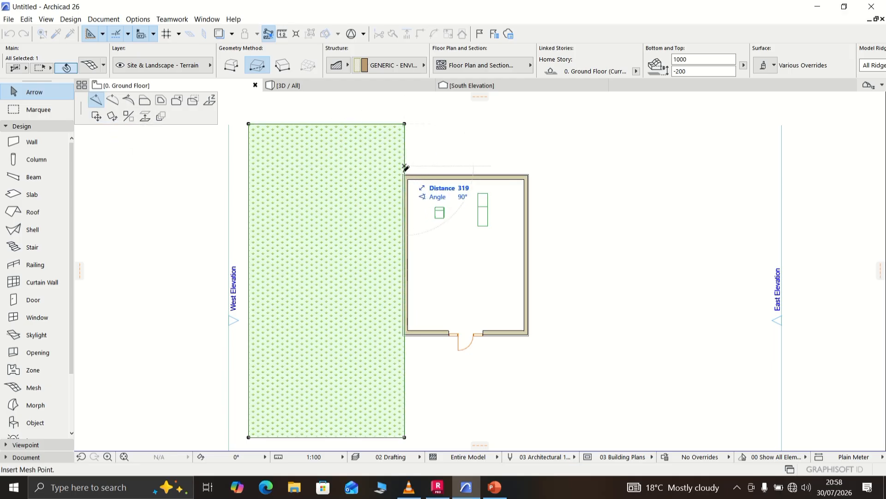
{"action": "left_click", "coordinate": [405, 176]}
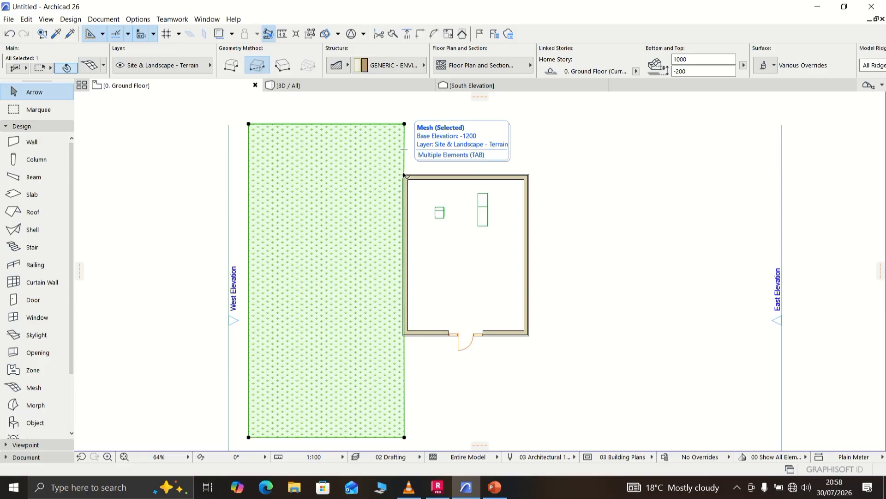
Move the mesh's north-east corner east beyond the building, keeping the inner node on the building's north-west outer corner
{"action": "left_click", "coordinate": [403, 175]}
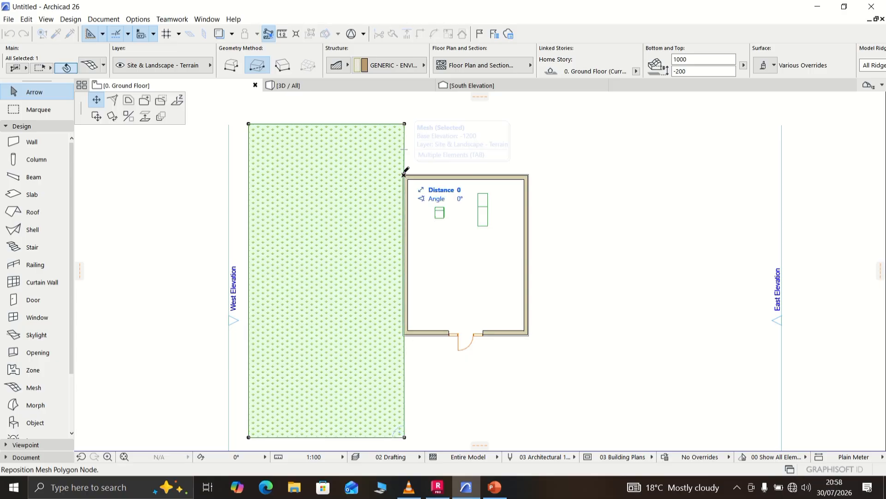
{"action": "left_click", "coordinate": [528, 175]}
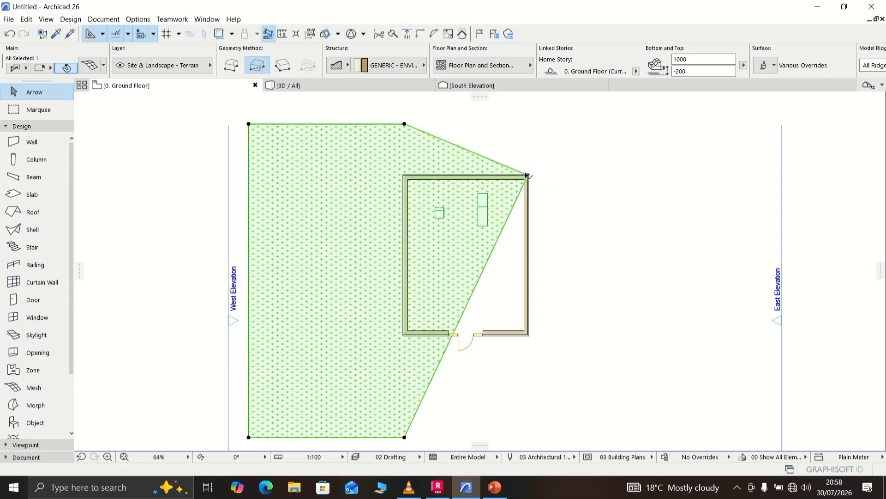
{"action": "left_click", "coordinate": [405, 125]}
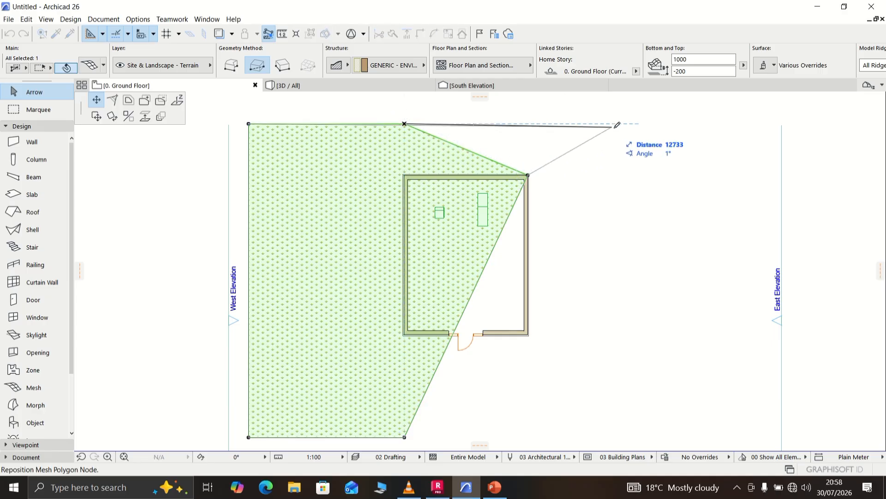
{"action": "left_click", "coordinate": [643, 123]}
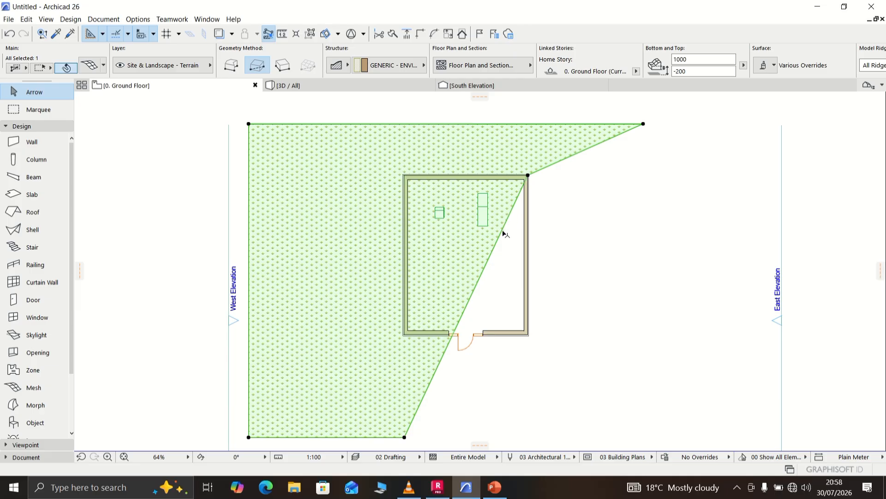
{"action": "left_click", "coordinate": [528, 175]}
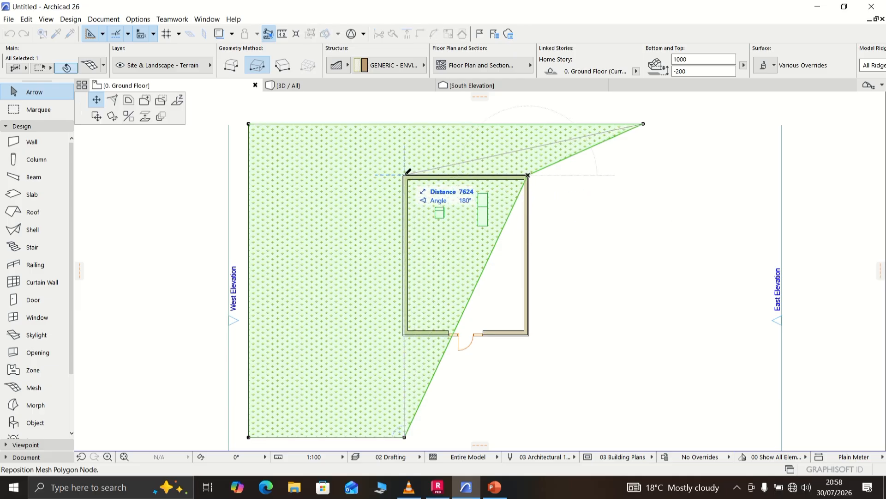
{"action": "left_click", "coordinate": [405, 175]}
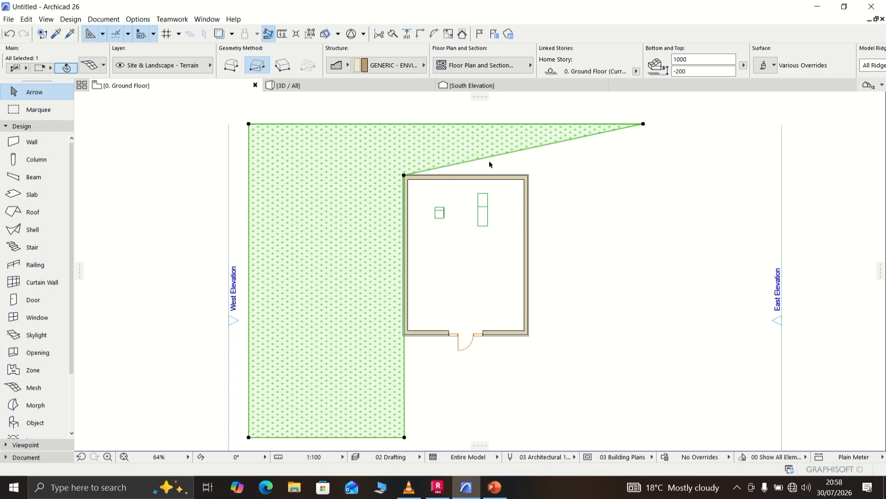
Insert mesh nodes at the building's north-east outer corner and south-east of the building, level with the mesh's south edge
{"action": "left_click", "coordinate": [520, 153]}
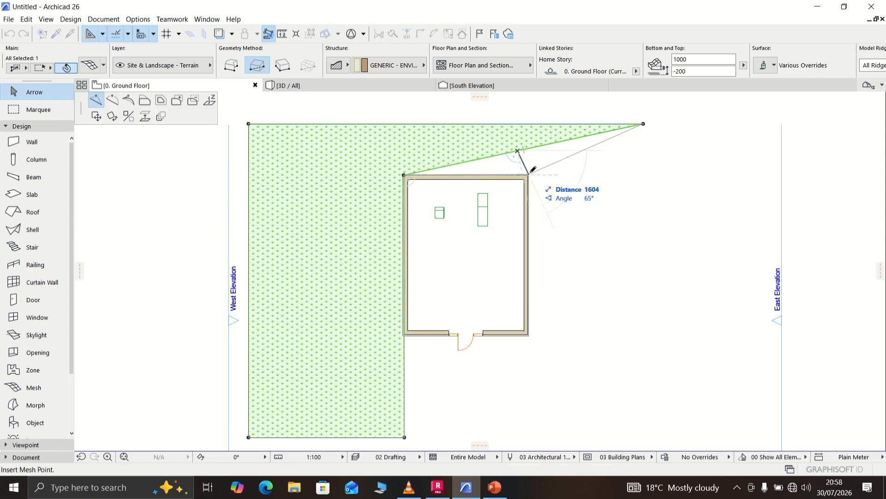
{"action": "left_click", "coordinate": [529, 175]}
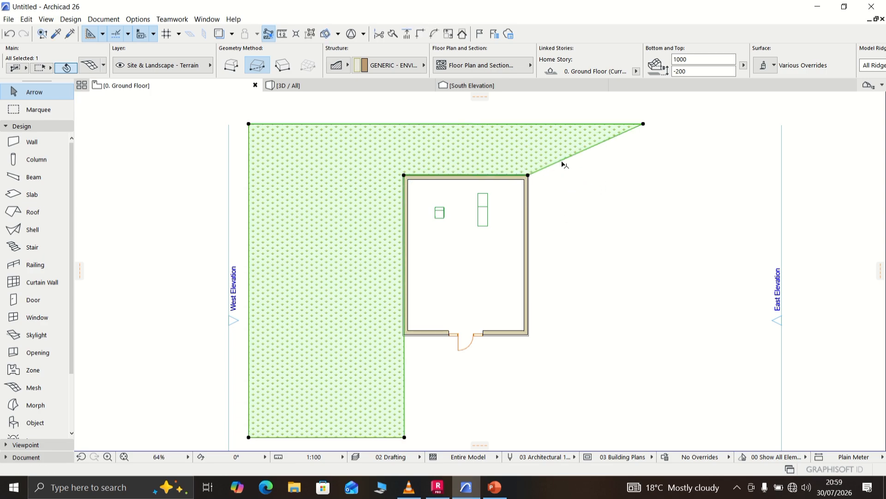
{"action": "left_click", "coordinate": [535, 172]}
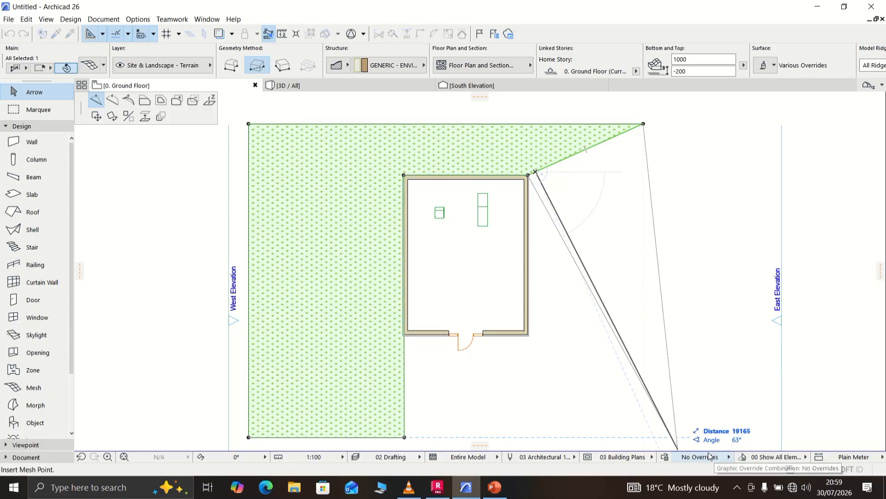
{"action": "middle_click_drag", "start_coordinate": [651, 388], "coordinate": [637, 318]}
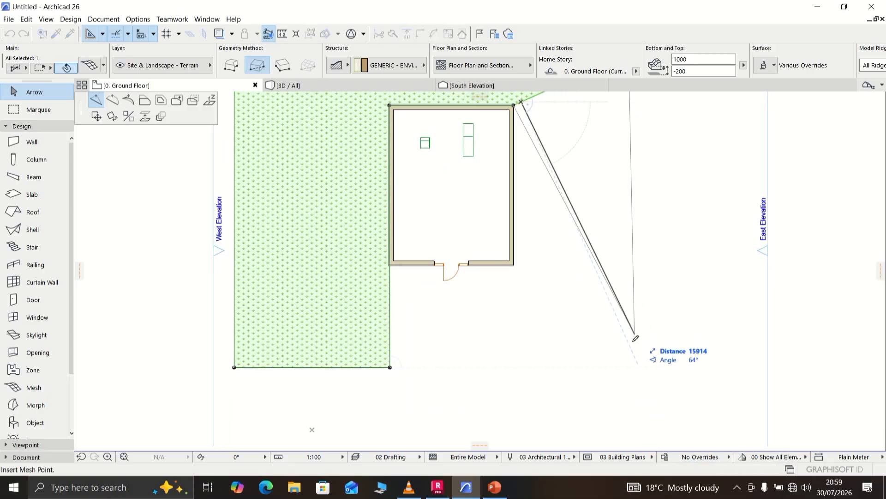
{"action": "left_click", "coordinate": [640, 367]}
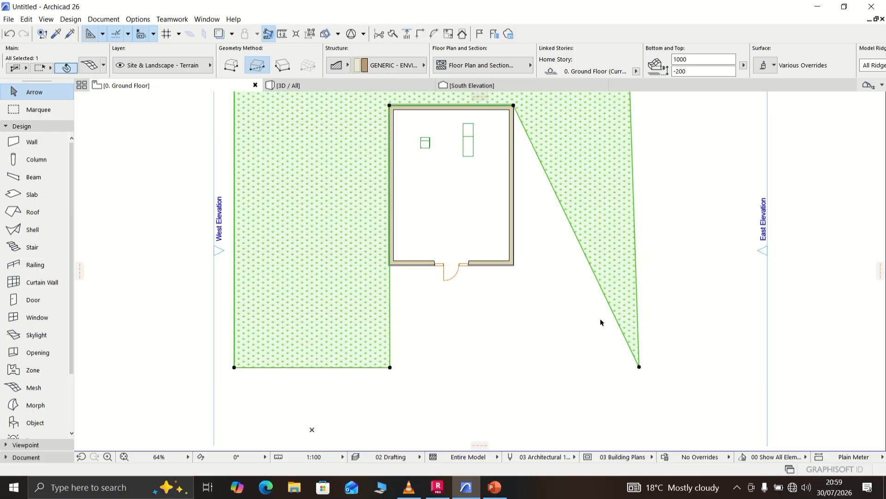
Insert two mesh nodes level with the south edge, one in line with the east wall and one joining the western part's inner corner
{"action": "left_click", "coordinate": [585, 255]}
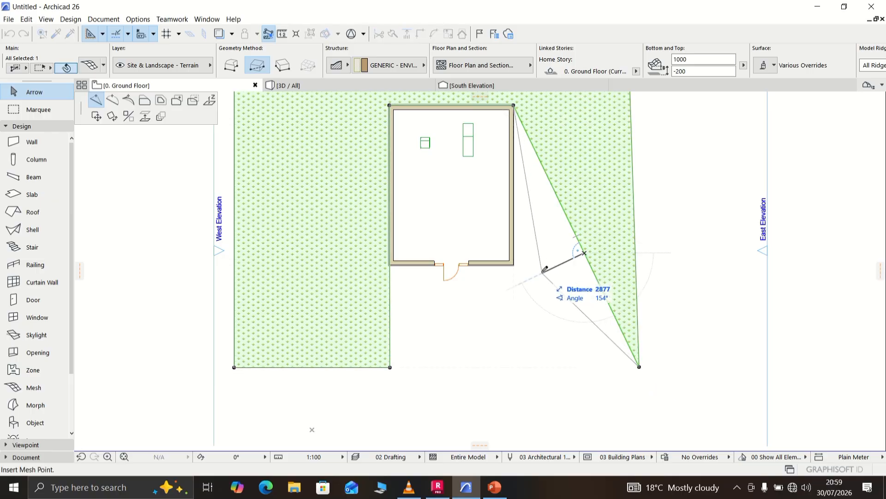
{"action": "left_click", "coordinate": [515, 366]}
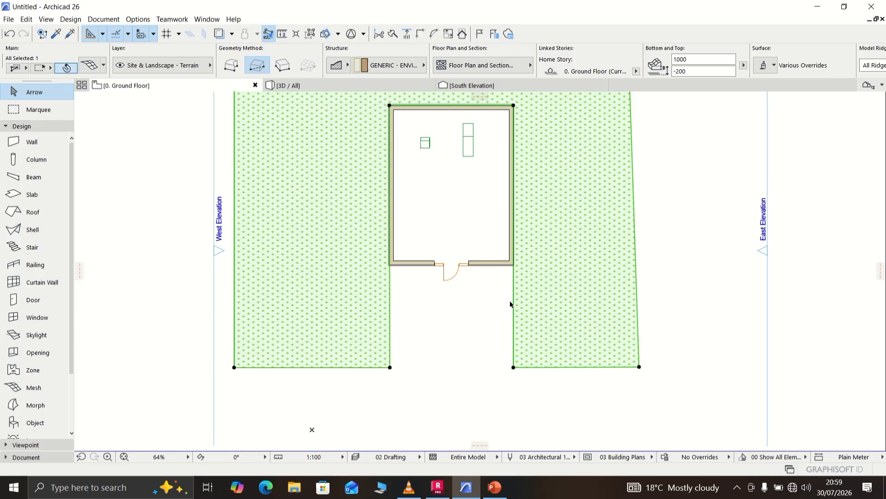
{"action": "left_click", "coordinate": [514, 267]}
{"action": "left_click", "coordinate": [516, 272]}
{"action": "scroll", "coordinate": [513, 267], "scroll_direction": "up", "scroll_amount": 4}
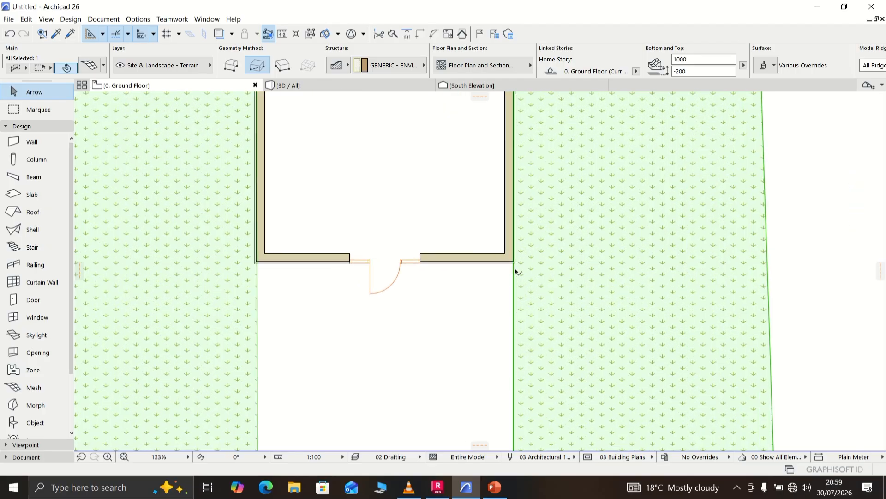
{"action": "left_click", "coordinate": [513, 264]}
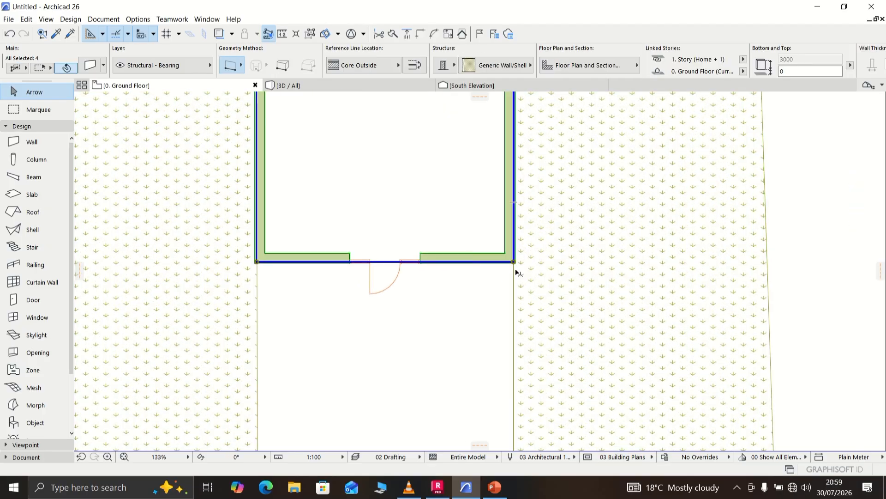
{"action": "left_click", "coordinate": [517, 273]}
{"action": "left_click", "coordinate": [514, 269]}
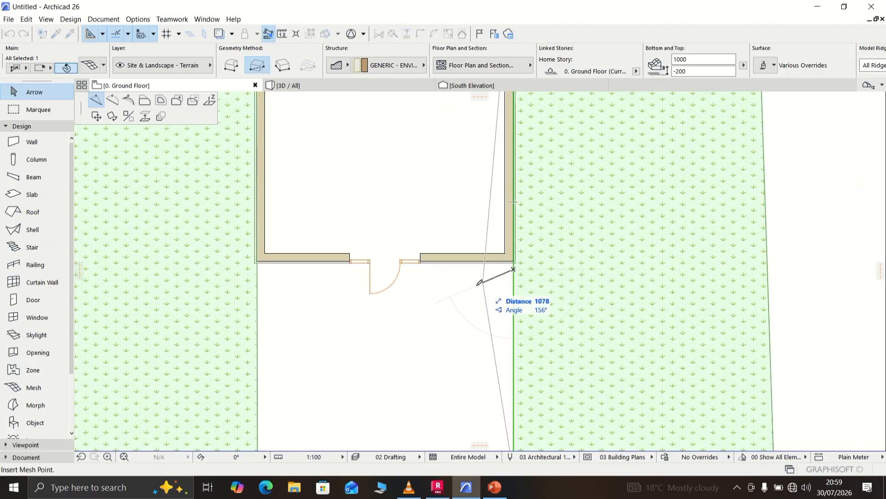
{"action": "middle_click_drag", "start_coordinate": [350, 316], "coordinate": [402, 175]}
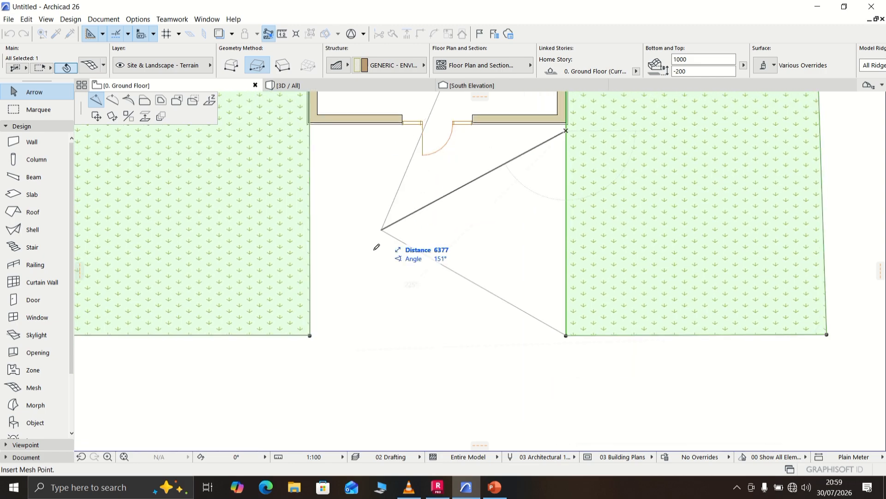
{"action": "left_click", "coordinate": [310, 334]}
Insert mesh nodes at the building's south-east and south-west outer corners to close the mesh around the walls
{"action": "scroll", "coordinate": [384, 239], "scroll_direction": "down", "scroll_amount": 8}
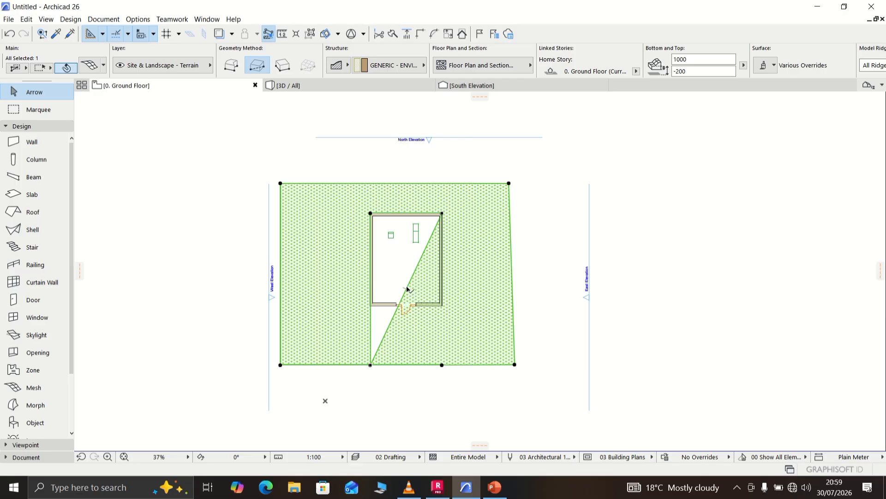
{"action": "left_click", "coordinate": [407, 289]}
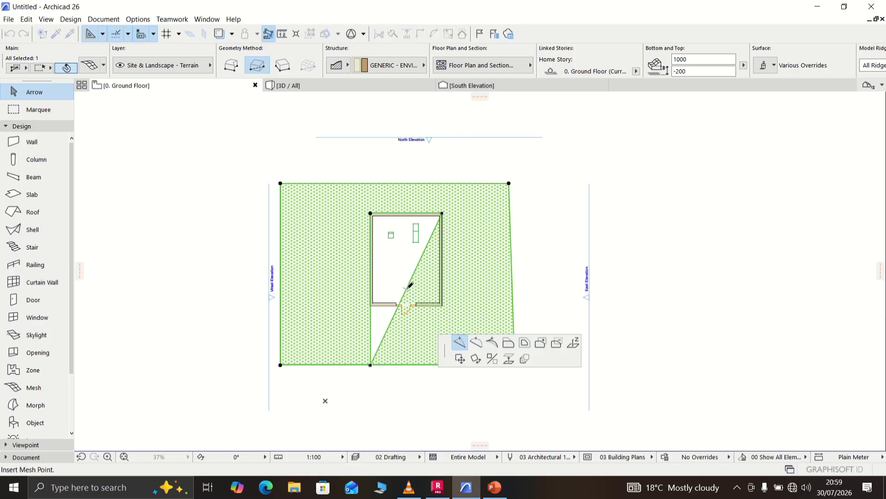
{"action": "left_click", "coordinate": [442, 306]}
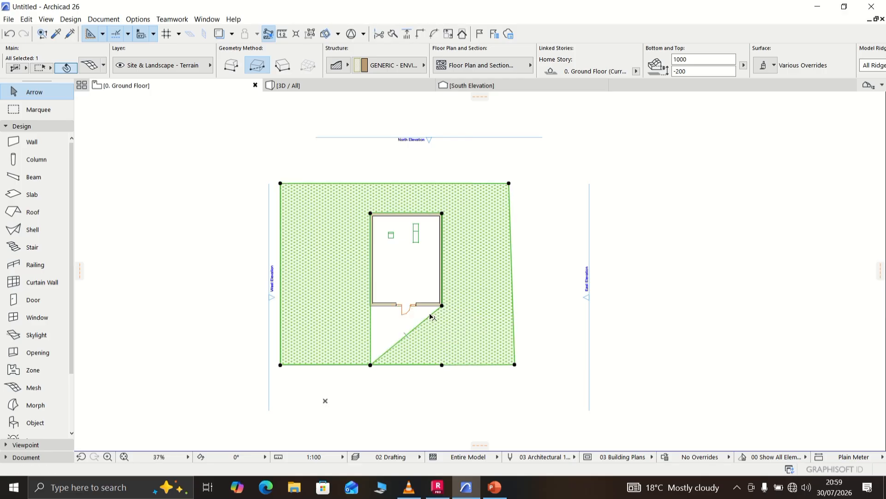
{"action": "left_click", "coordinate": [431, 316]}
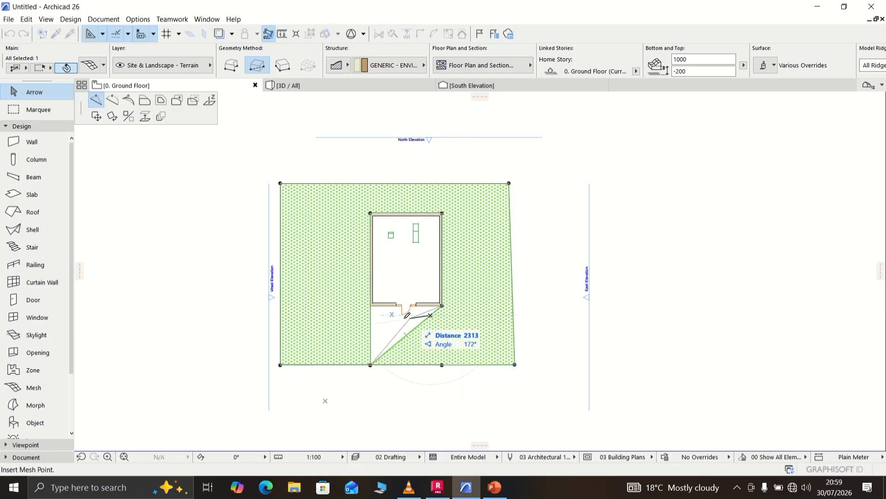
{"action": "left_click", "coordinate": [371, 305]}
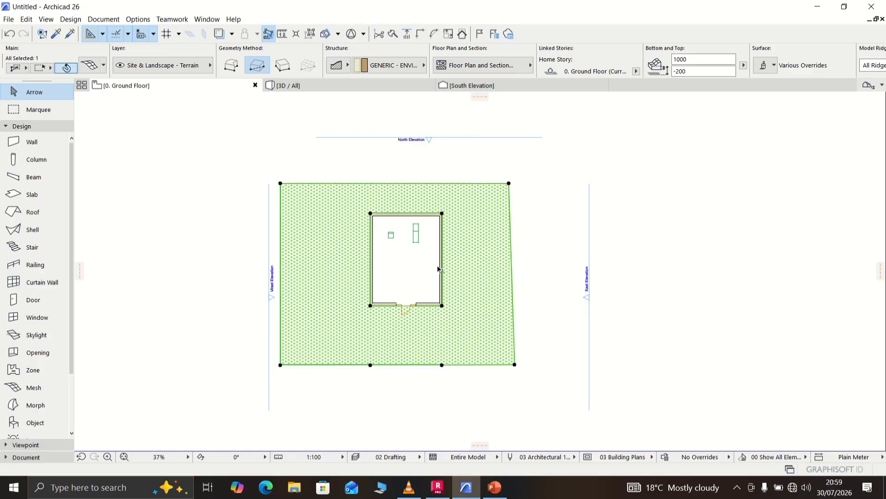
Straighten the mesh's east edge by moving its north-east corner into line with the south-east corner, and deselect the mesh
{"action": "scroll", "coordinate": [438, 269], "scroll_direction": "up", "scroll_amount": 4}
{"action": "scroll", "coordinate": [429, 267], "scroll_direction": "down", "scroll_amount": 3}
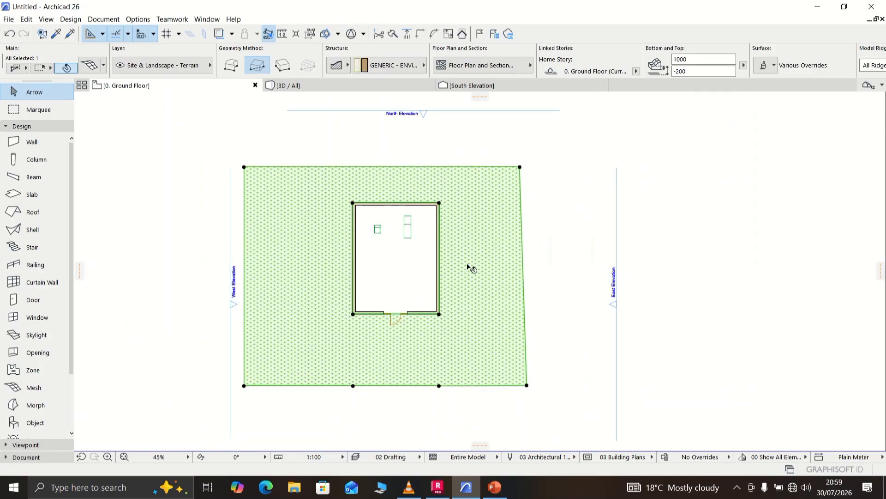
{"action": "left_click", "coordinate": [518, 168]}
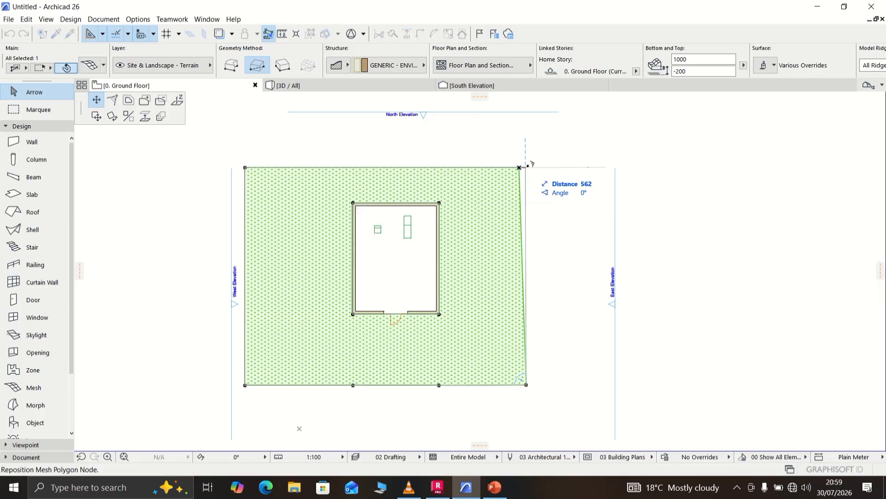
{"action": "left_click", "coordinate": [525, 168]}
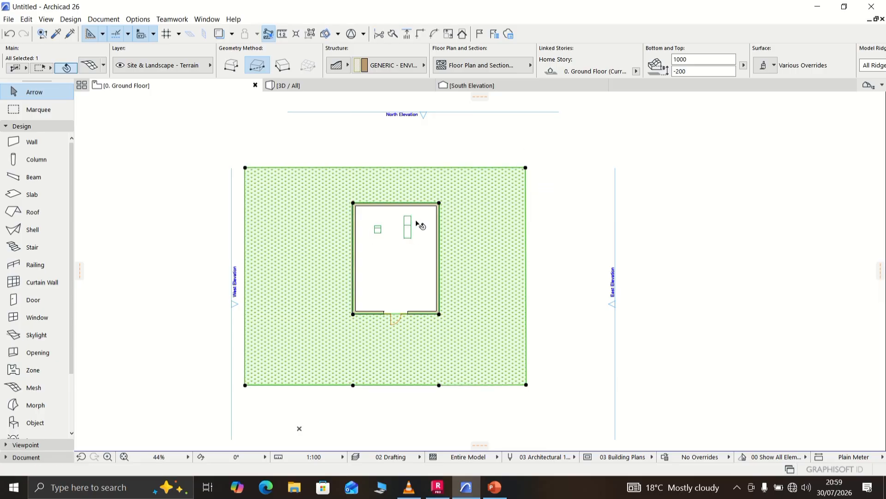
{"action": "key", "text": "Escape"}
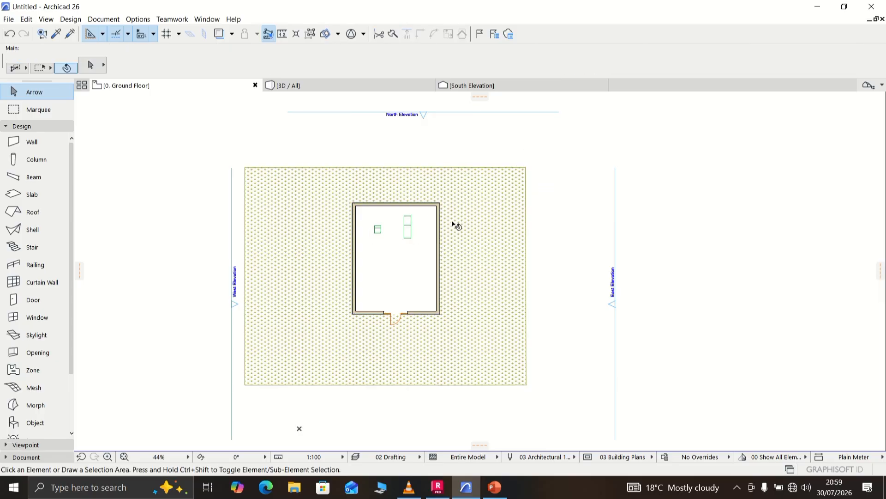
Move the terrain mesh east off the building to inspect its opening, and move it back around the walls
{"action": "left_click", "coordinate": [456, 225]}
{"action": "left_click", "coordinate": [448, 207]}
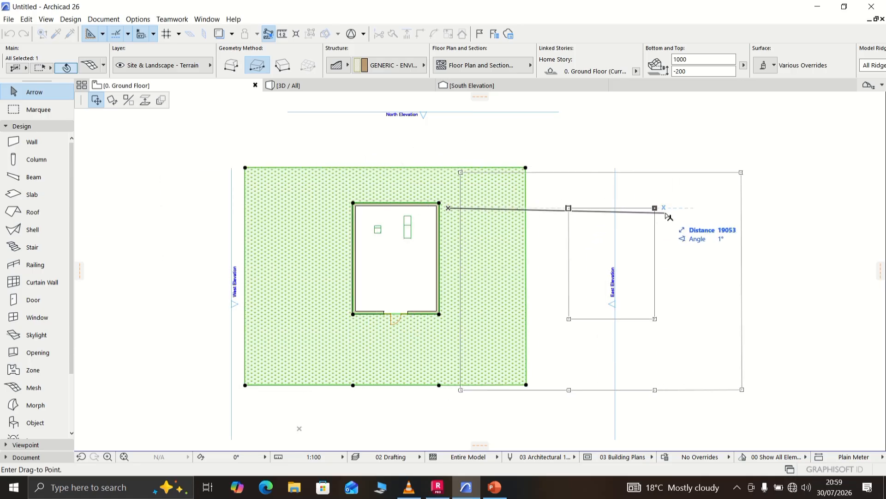
{"action": "left_click", "coordinate": [669, 217]}
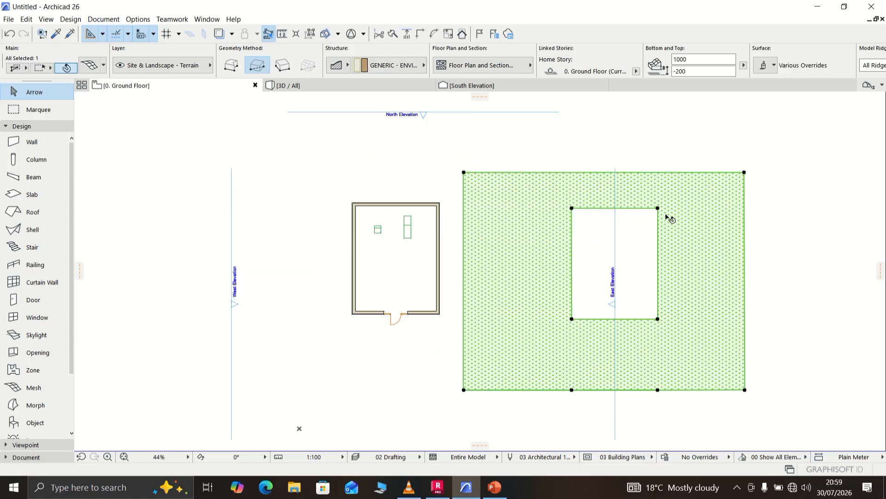
{"action": "left_click", "coordinate": [695, 244]}
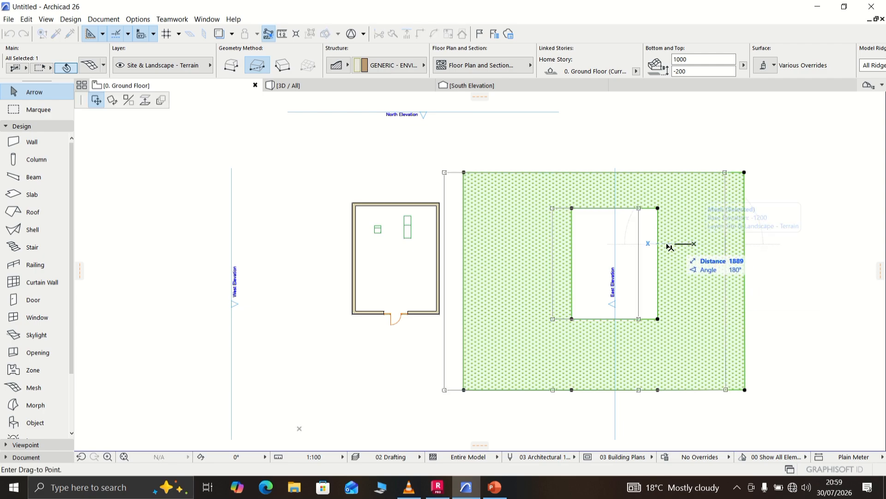
{"action": "left_click", "coordinate": [477, 239]}
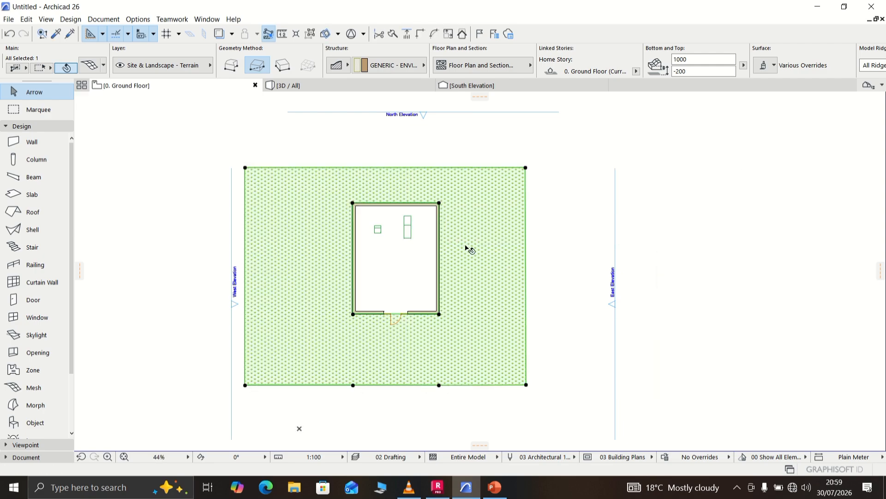
{"action": "left_click", "coordinate": [539, 272]}
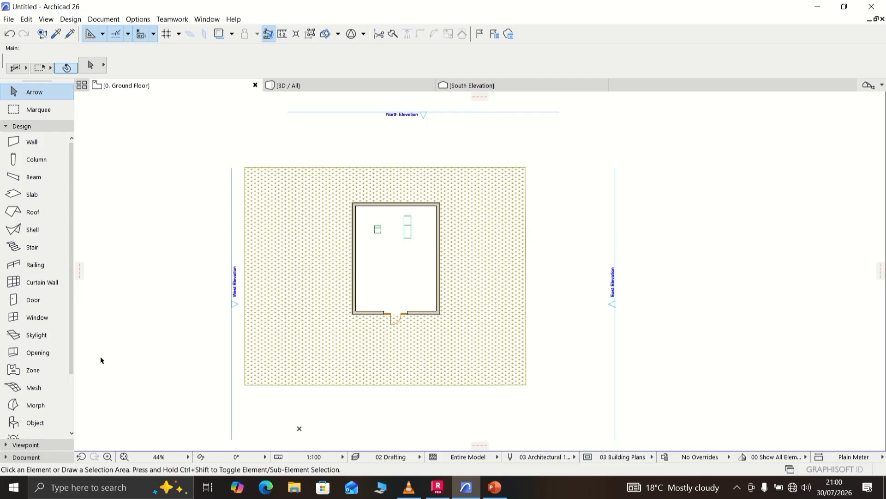
Set the terrain mesh's height to 100 in its selection settings and apply the change
{"action": "left_click", "coordinate": [282, 347]}
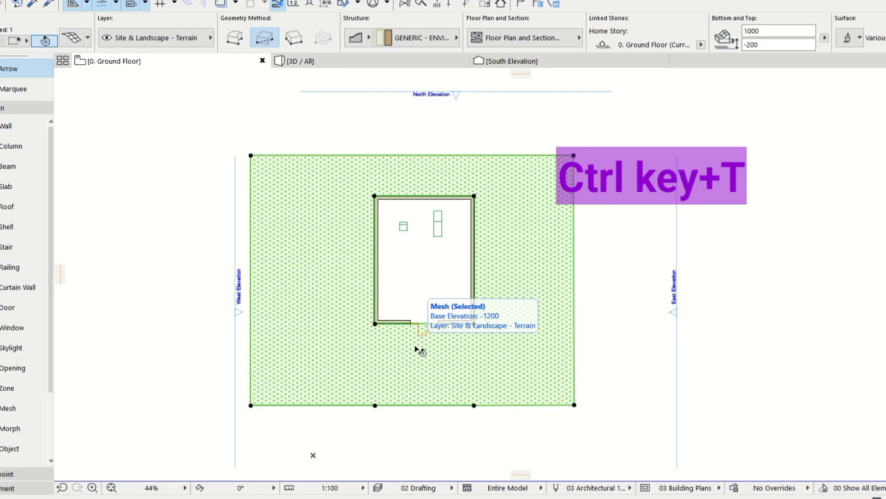
{"action": "key", "text": "ctrl+t"}
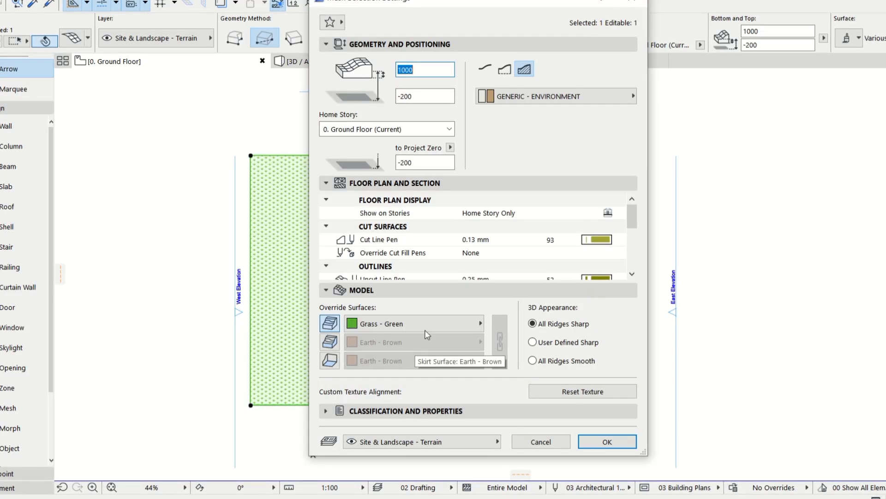
{"action": "left_click", "coordinate": [428, 70]}
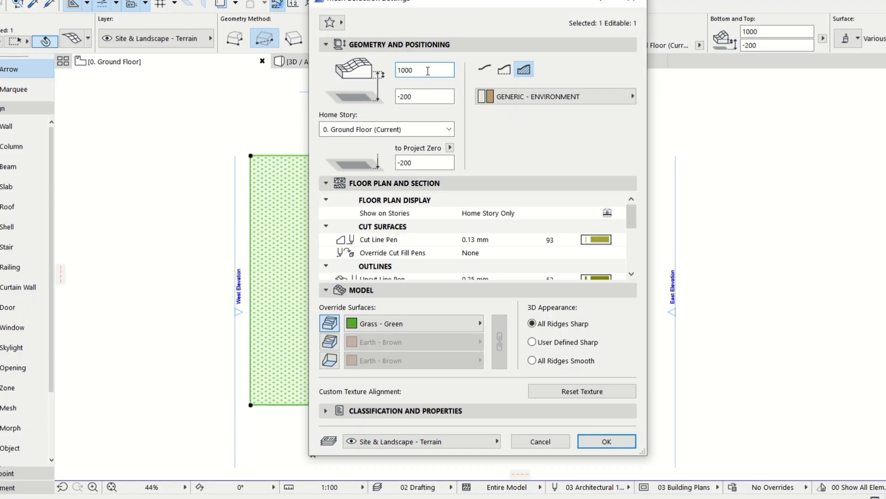
{"action": "key", "text": "BackSpace"}
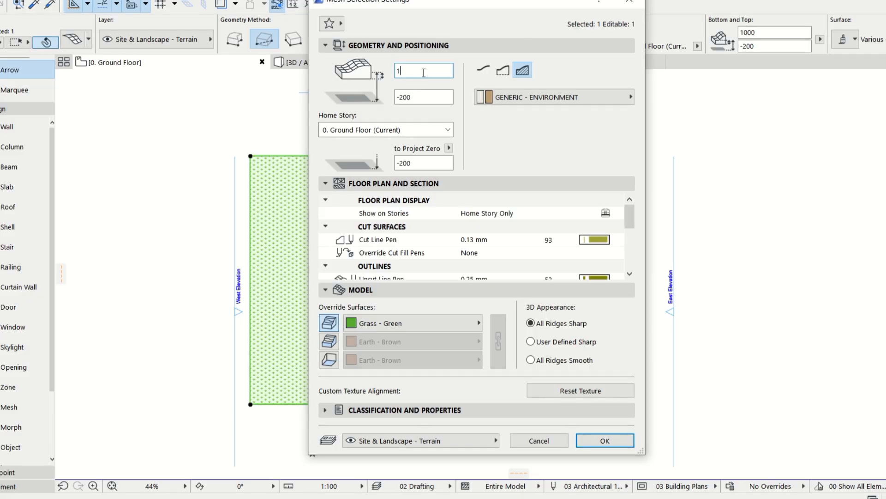
{"action": "key", "text": "BackSpace"}
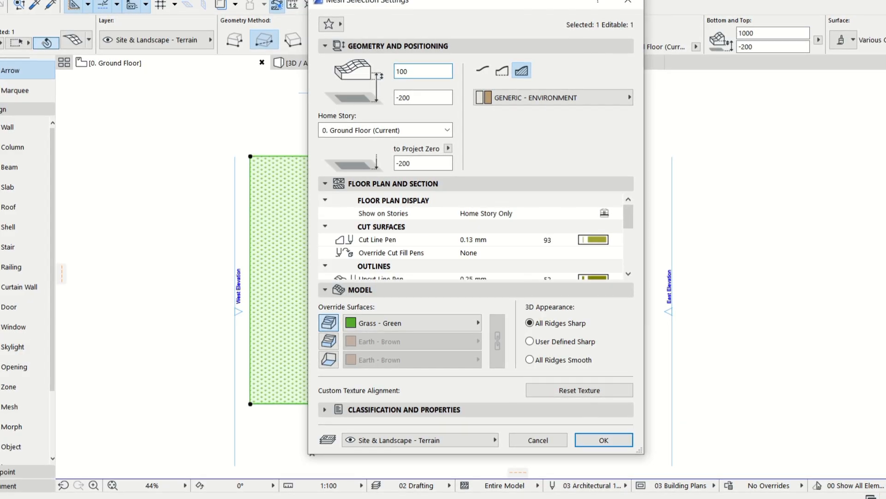
{"action": "key", "text": "Return"}
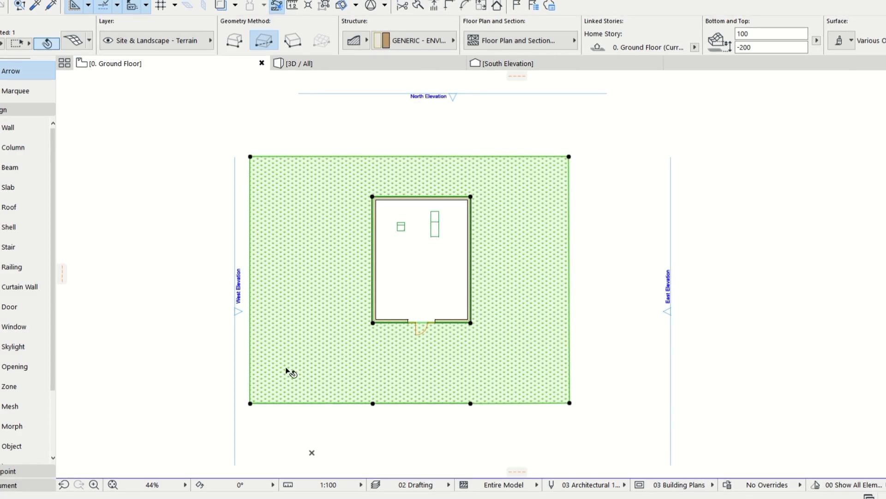
Examine the pavement surfaces offered as the top surface override of the terrain mesh, and deselect the mesh
{"action": "double_click", "coordinate": [312, 357]}
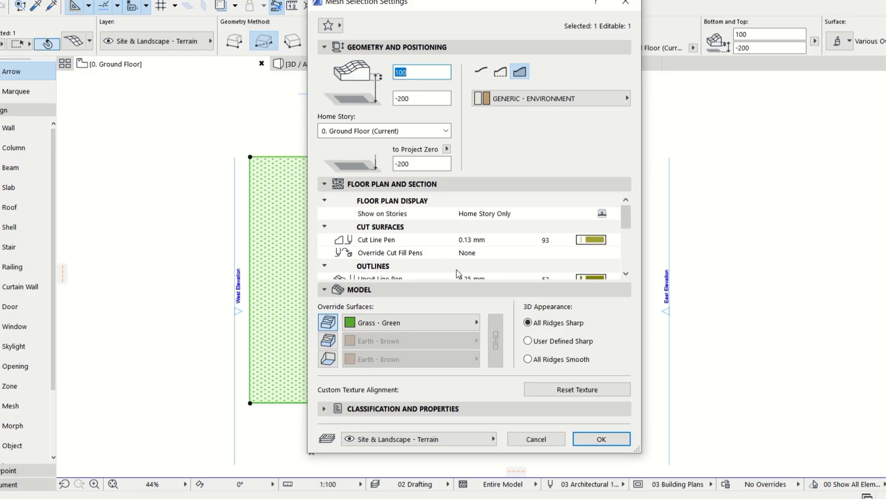
{"action": "left_click", "coordinate": [471, 323]}
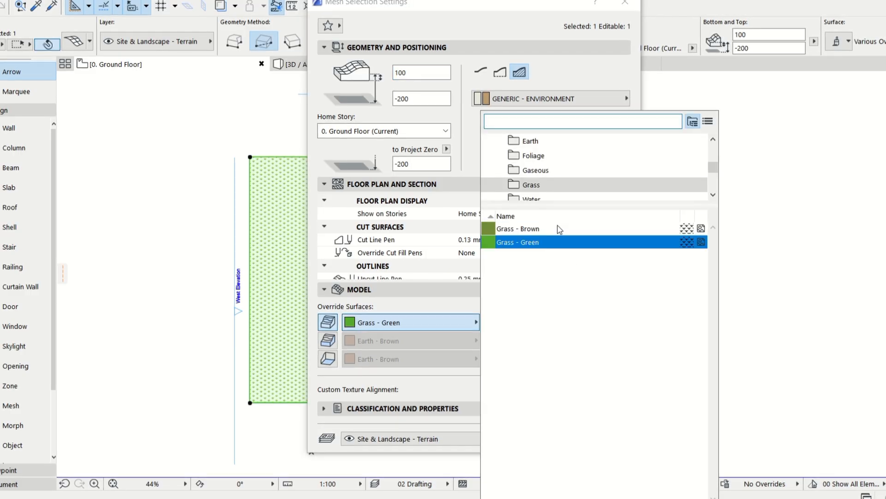
{"action": "scroll", "coordinate": [552, 184], "scroll_direction": "down", "scroll_amount": 3}
{"action": "scroll", "coordinate": [550, 183], "scroll_direction": "up", "scroll_amount": 2}
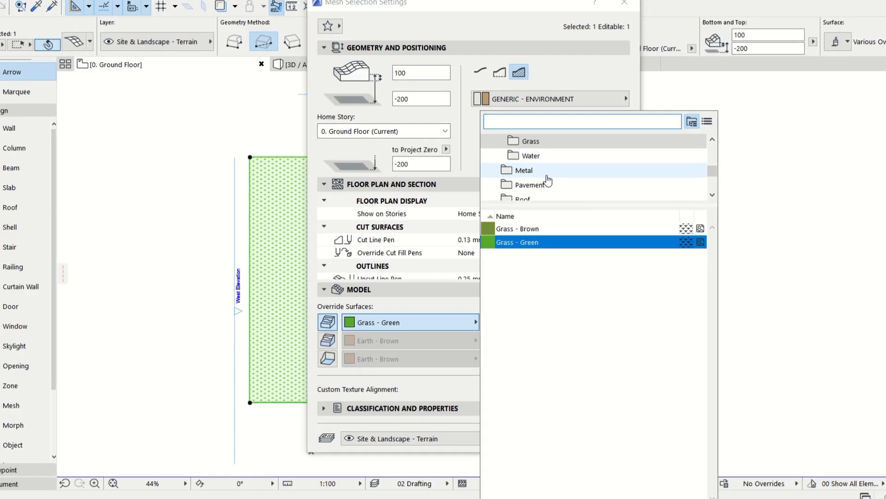
{"action": "left_click", "coordinate": [547, 185]}
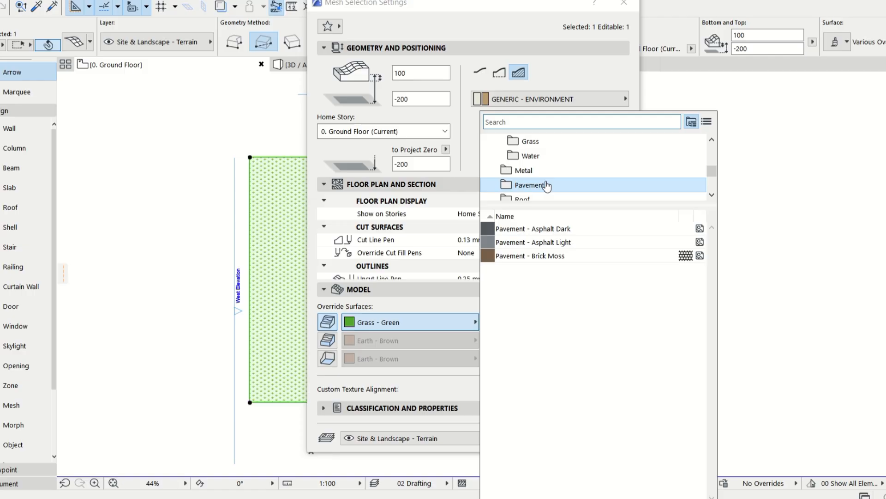
{"action": "left_click", "coordinate": [543, 243]}
{"action": "left_click", "coordinate": [685, 90]}
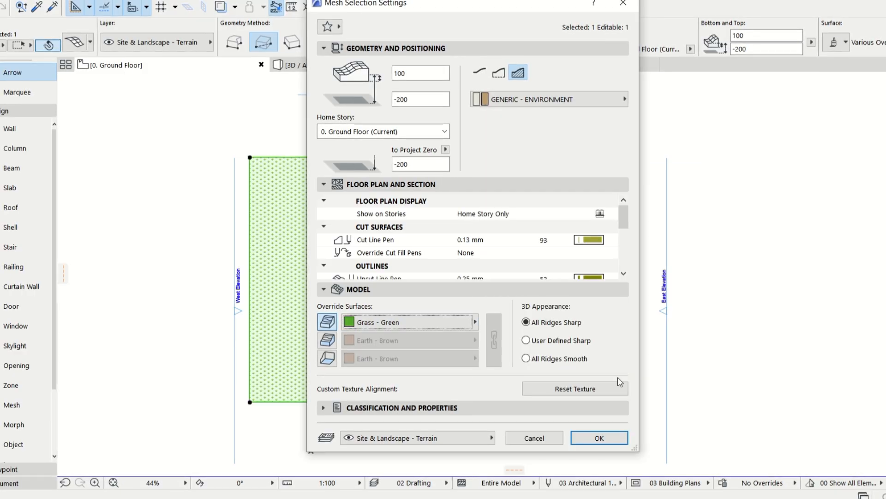
{"action": "left_click", "coordinate": [599, 438]}
{"action": "left_click", "coordinate": [100, 254]}
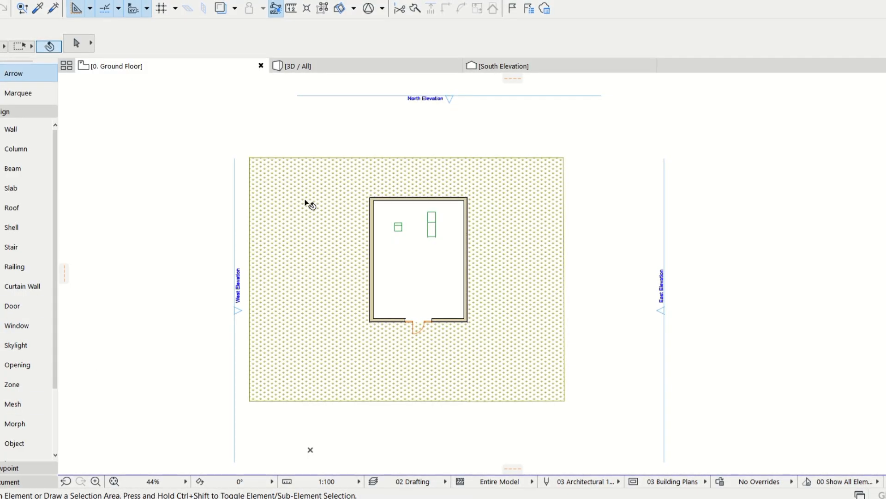
Draw a narrow rectangular mesh along the building's west wall, extending slightly past both its north and south ends
{"action": "left_click", "coordinate": [13, 403]}
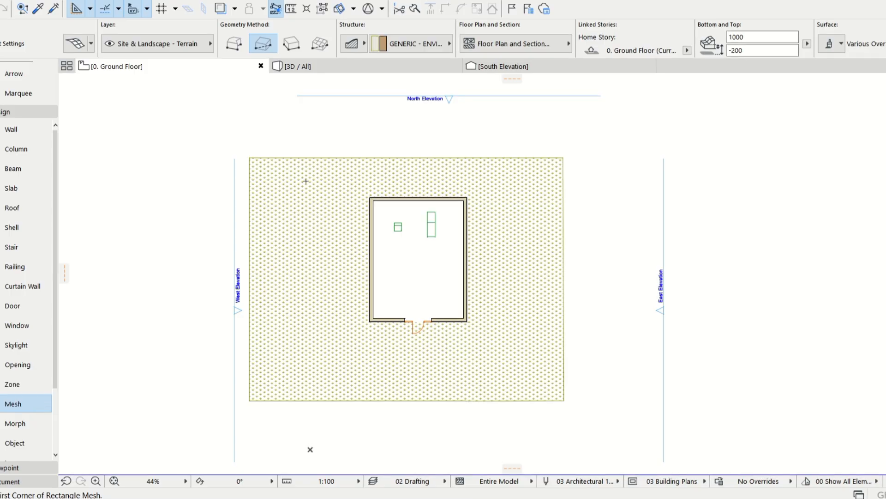
{"action": "left_click", "coordinate": [321, 187]}
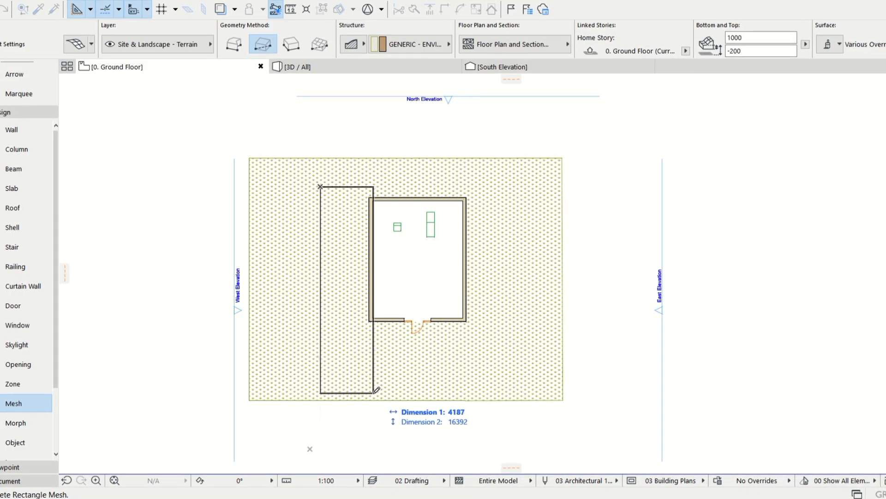
{"action": "left_click", "coordinate": [368, 346]}
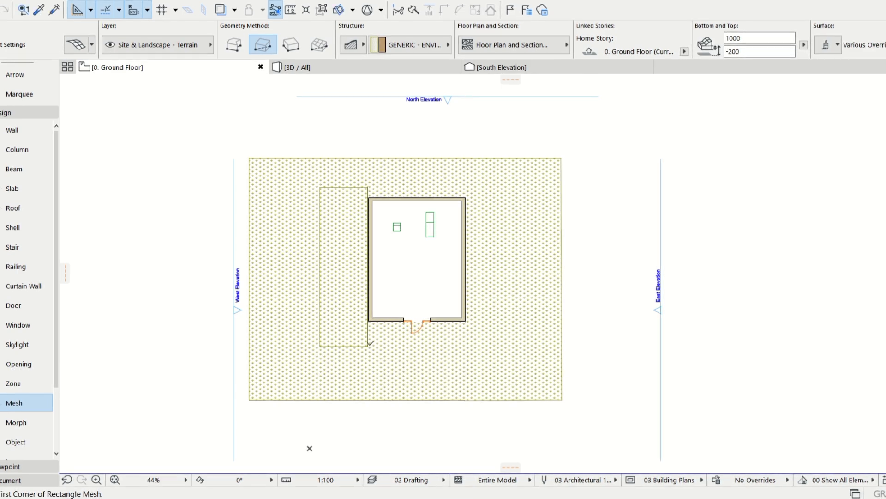
{"action": "key", "text": "Escape"}
Set the narrow western mesh's height to 100 and its base offset from the home story to 200
{"action": "left_click", "coordinate": [341, 325]}
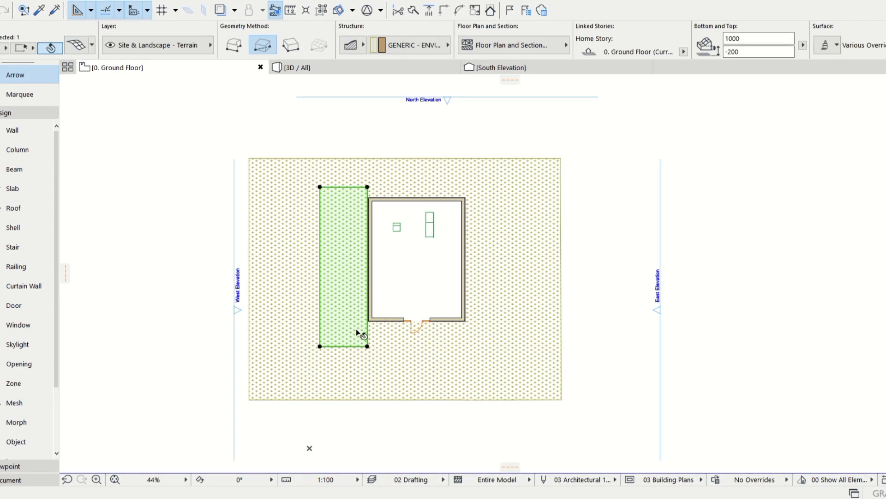
{"action": "double_click", "coordinate": [356, 329]}
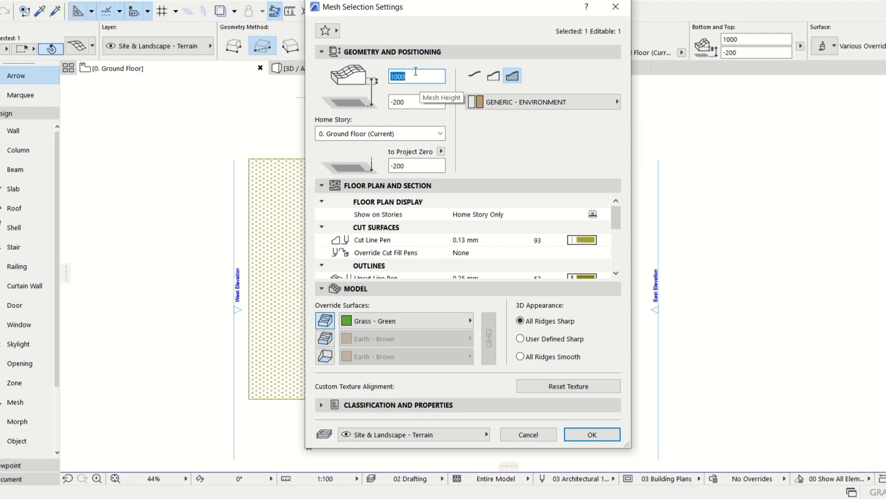
{"action": "key", "text": "BackSpace"}
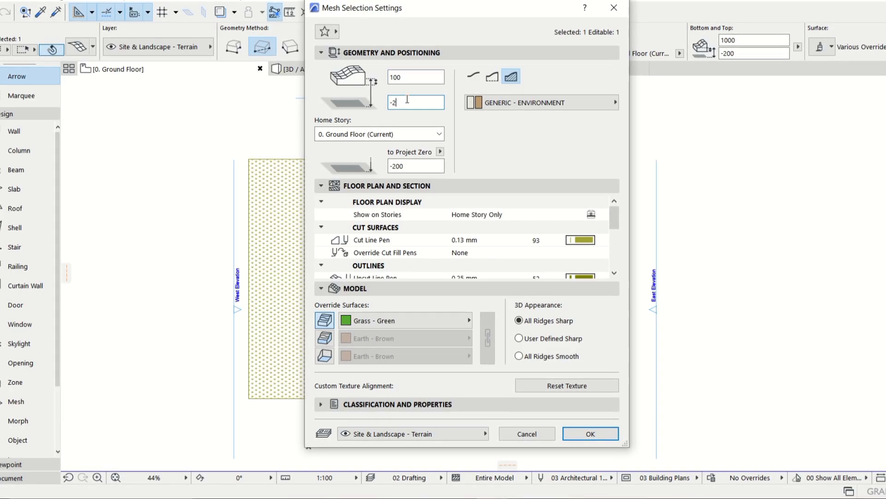
{"action": "key", "text": "BackSpace"}
{"action": "key", "text": "BackSpace"}
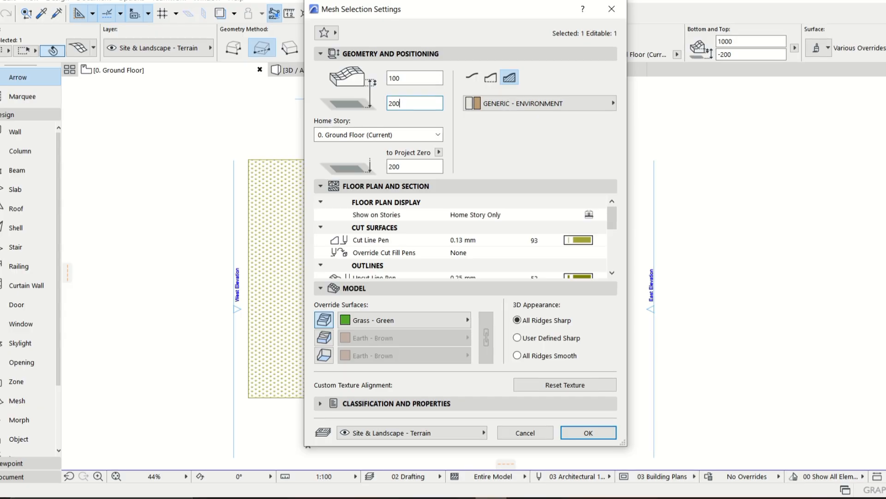
Override the narrow mesh's top, side and bottom surfaces with linked Pavement - Asphalt Light, and apply the settings
{"action": "left_click", "coordinate": [469, 318]}
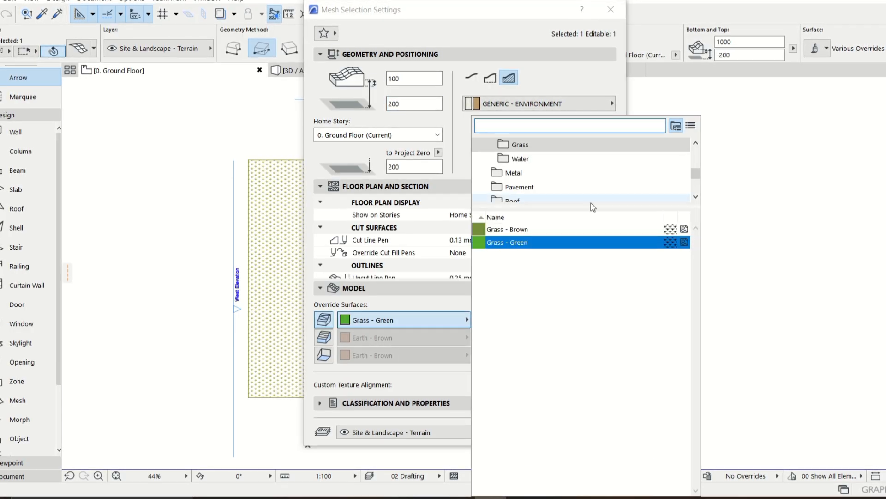
{"action": "left_click", "coordinate": [541, 186]}
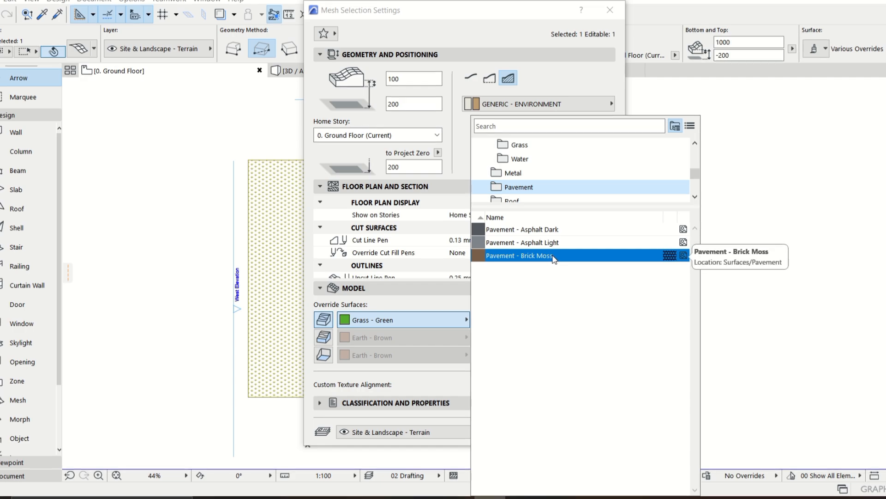
{"action": "left_click", "coordinate": [547, 242]}
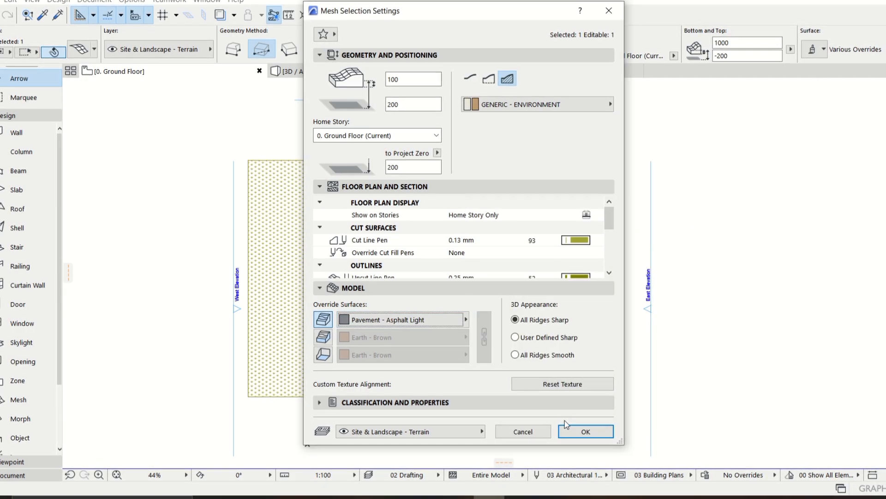
{"action": "left_click", "coordinate": [322, 338]}
{"action": "left_click", "coordinate": [322, 354]}
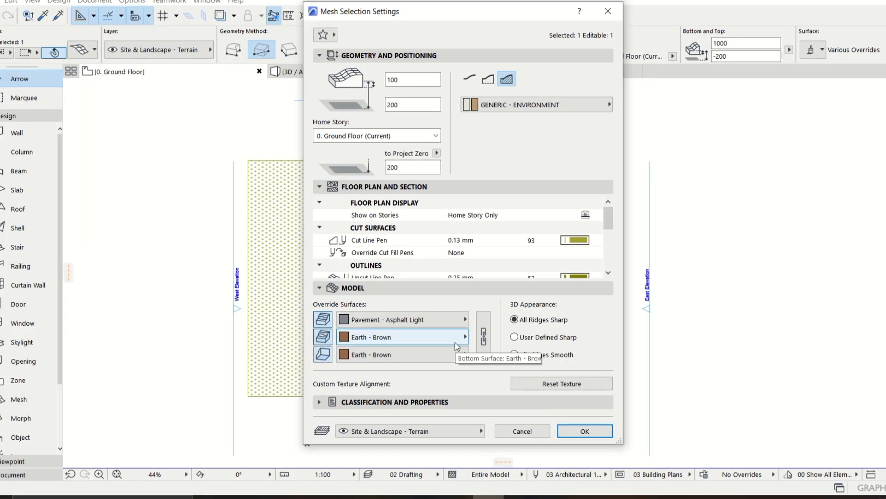
{"action": "left_click", "coordinate": [484, 340]}
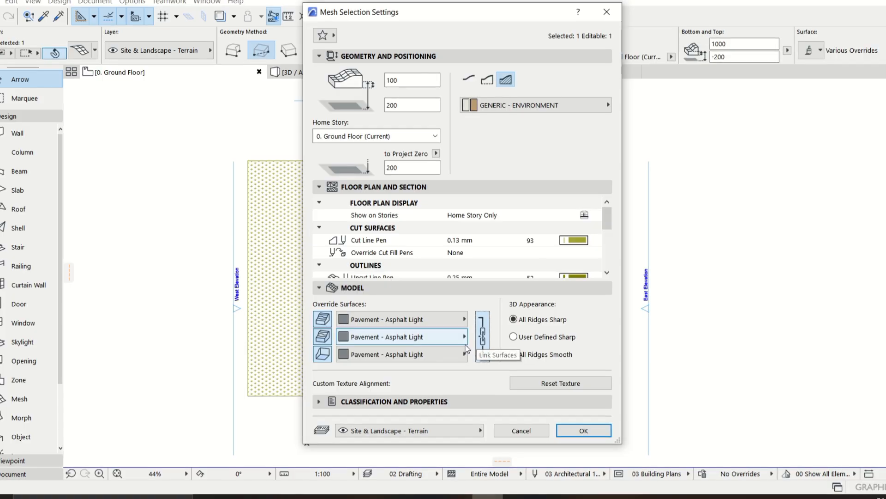
{"action": "left_click", "coordinate": [583, 430]}
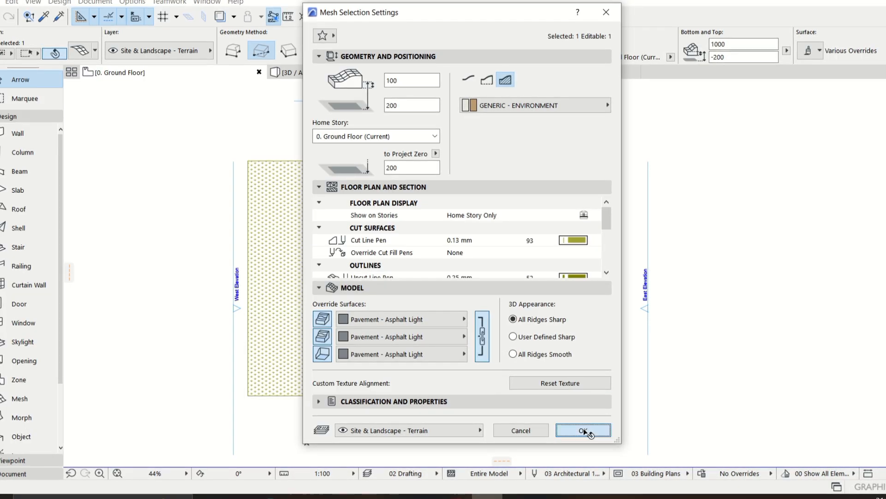
Move the narrow asphalt mesh about 164 mm east against the building's west wall
{"action": "left_click", "coordinate": [360, 194]}
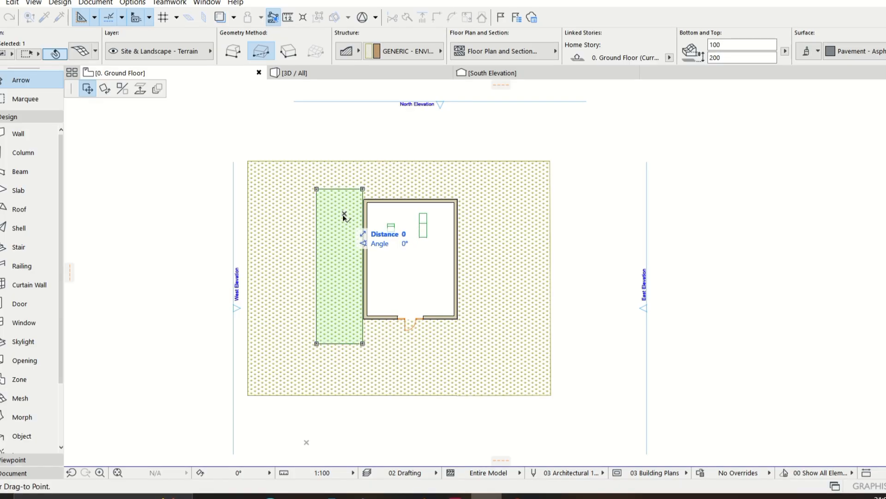
{"action": "key", "text": "Escape"}
{"action": "left_click", "coordinate": [365, 201]}
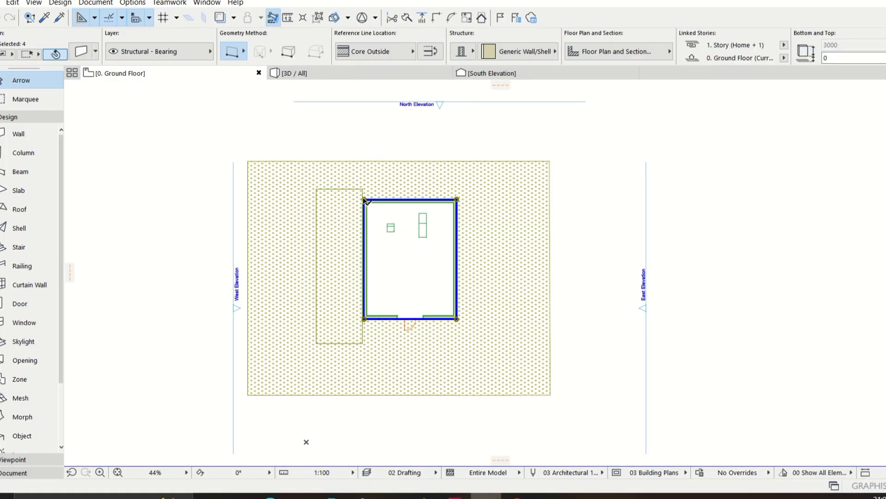
{"action": "left_click", "coordinate": [360, 200]}
{"action": "scroll", "coordinate": [362, 196], "scroll_direction": "up", "scroll_amount": 3}
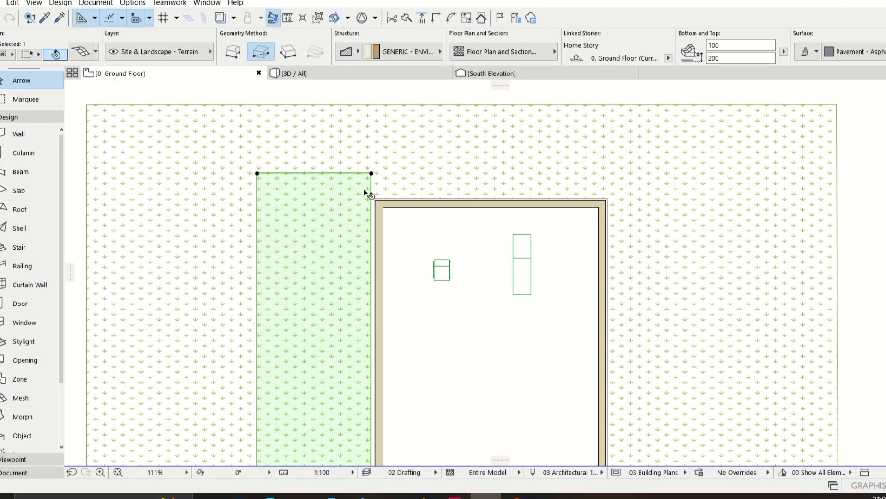
{"action": "left_click", "coordinate": [372, 215]}
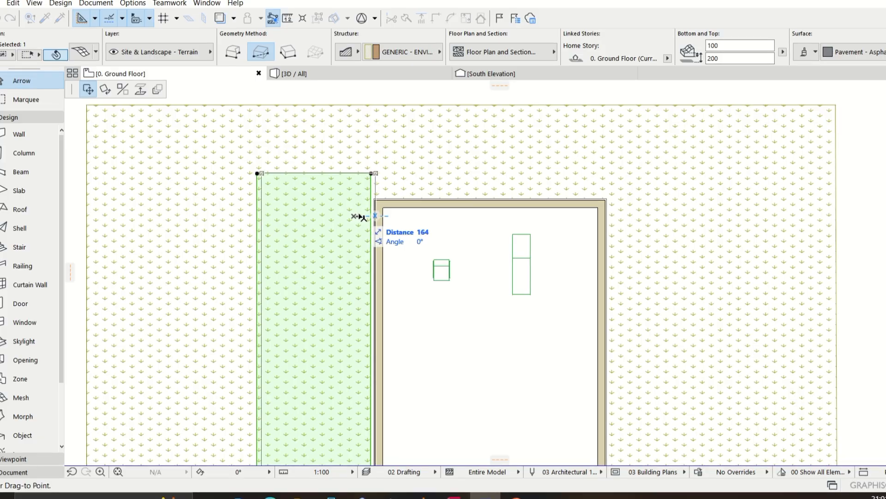
{"action": "left_click", "coordinate": [362, 216]}
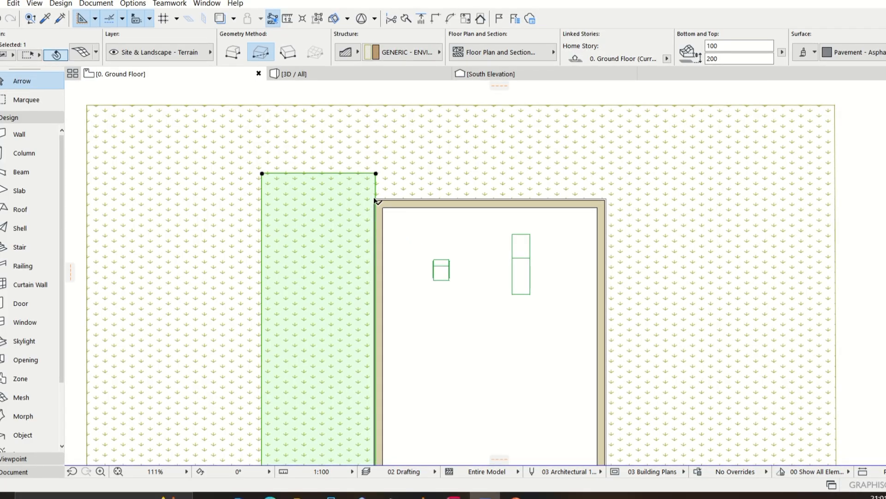
Move the narrow asphalt mesh slightly west so its east edge lines up with the edge of the terrain opening
{"action": "left_click", "coordinate": [375, 199]}
{"action": "left_click", "coordinate": [375, 194]}
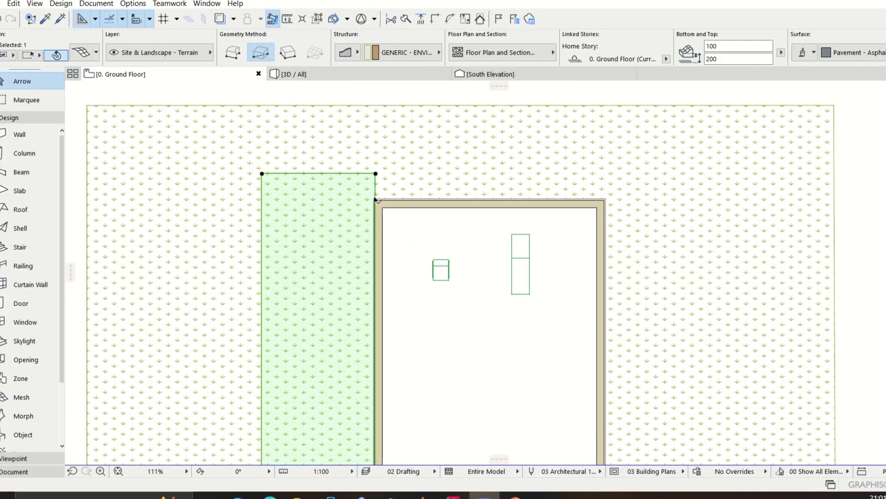
{"action": "left_click", "coordinate": [376, 199]}
{"action": "left_click", "coordinate": [373, 190]}
{"action": "scroll", "coordinate": [375, 195], "scroll_direction": "up", "scroll_amount": 2}
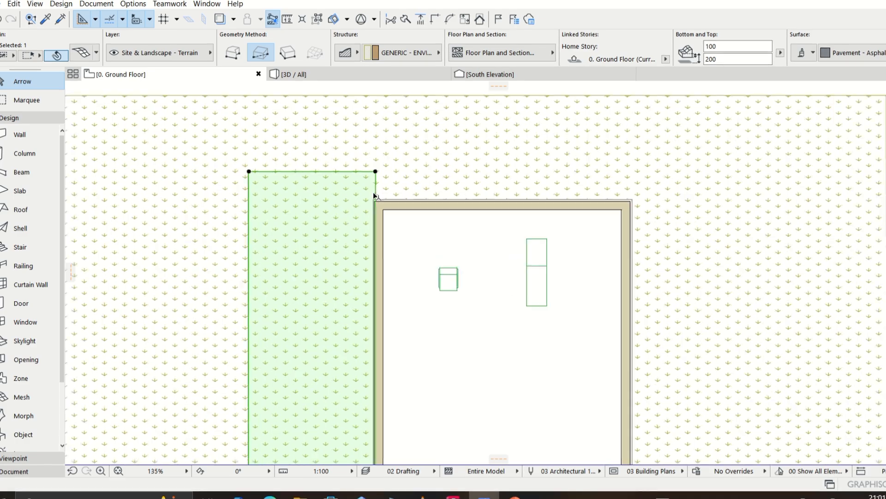
{"action": "scroll", "coordinate": [375, 195], "scroll_direction": "up", "scroll_amount": 5}
{"action": "left_click", "coordinate": [370, 215]}
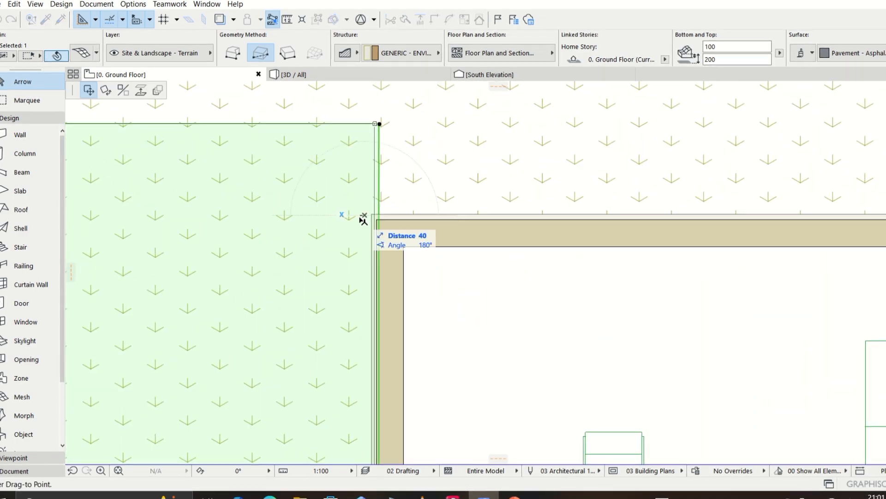
{"action": "left_click", "coordinate": [363, 217]}
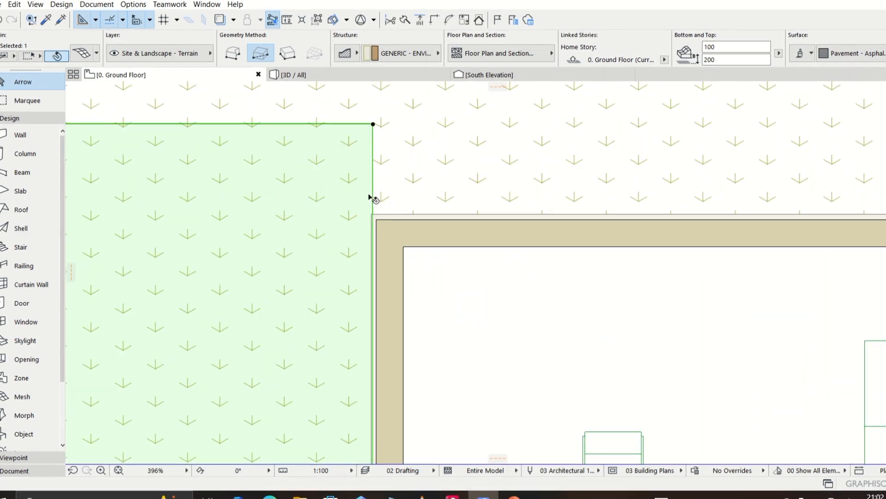
{"action": "scroll", "coordinate": [371, 194], "scroll_direction": "down", "scroll_amount": 5}
{"action": "left_click", "coordinate": [372, 199]}
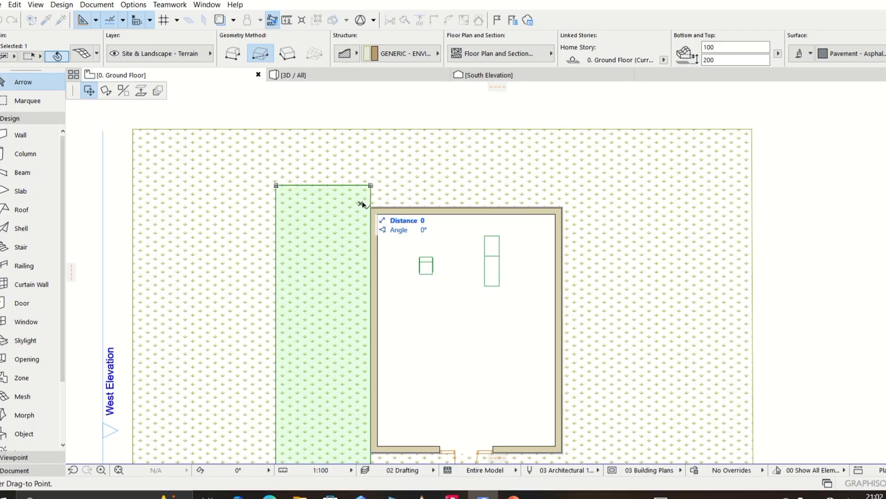
{"action": "left_click", "coordinate": [363, 203]}
{"action": "left_click", "coordinate": [357, 206]}
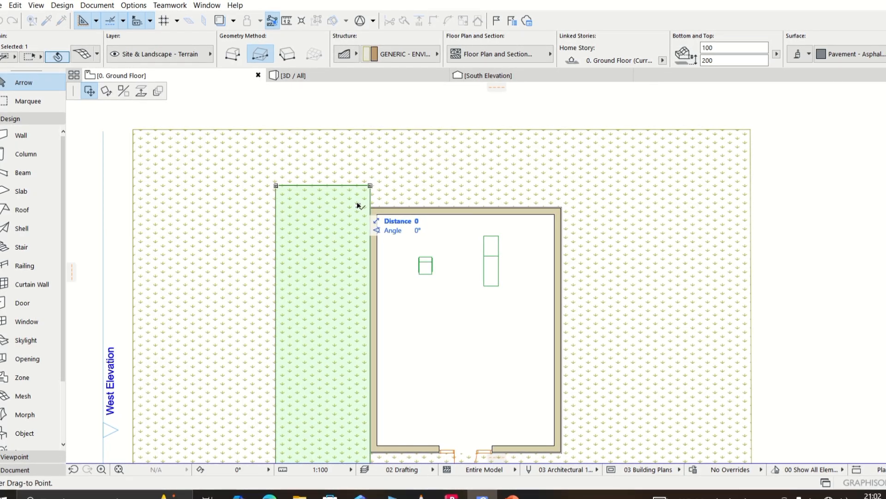
{"action": "left_click", "coordinate": [369, 205]}
{"action": "left_click", "coordinate": [369, 206]}
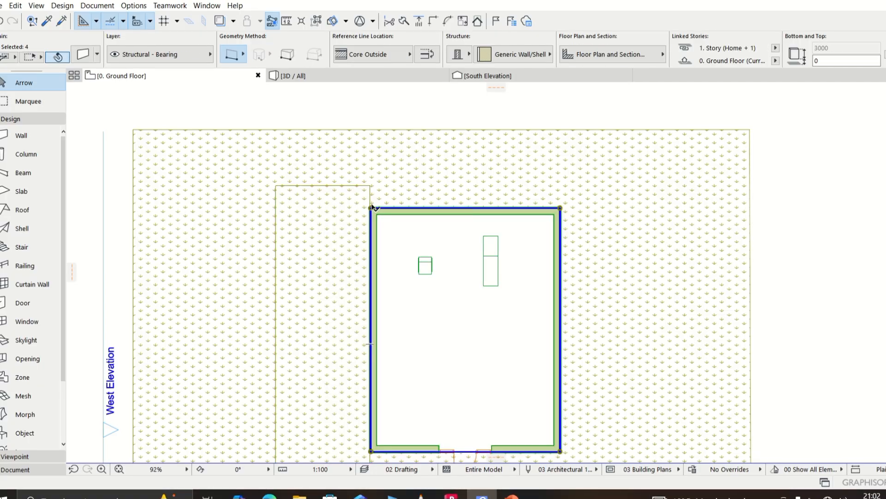
{"action": "left_click", "coordinate": [369, 205]}
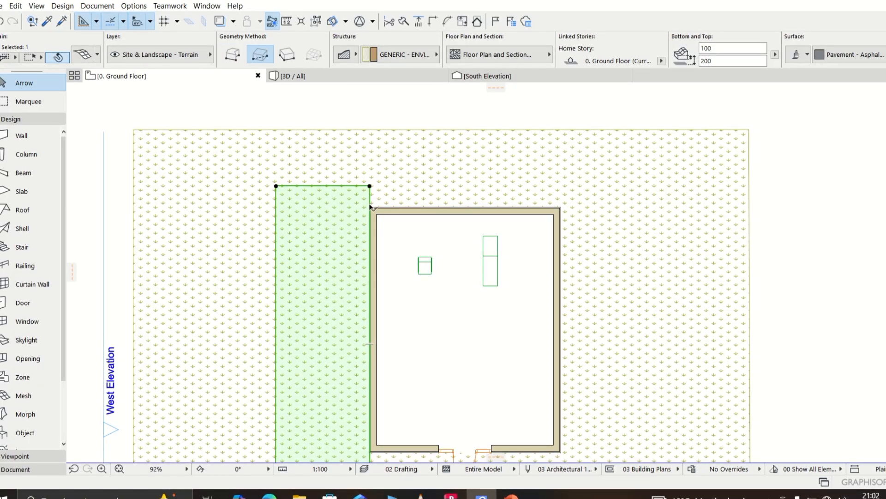
{"action": "left_click", "coordinate": [367, 205]}
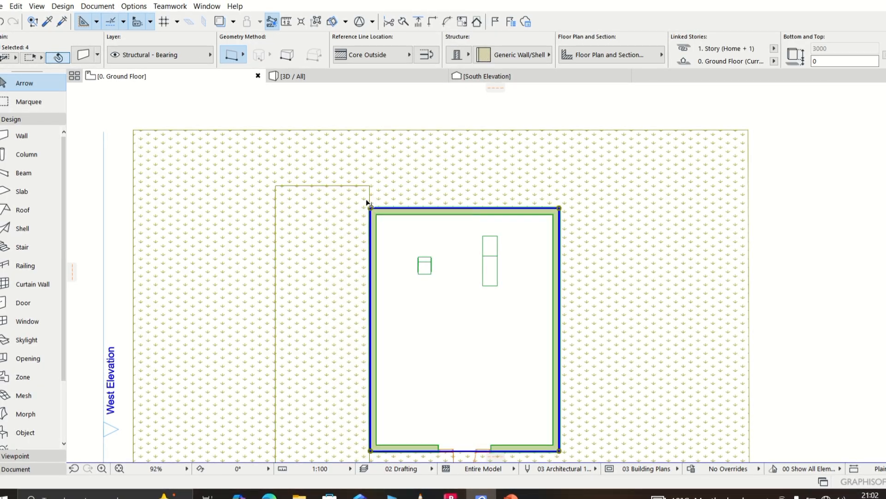
{"action": "left_click", "coordinate": [367, 200]}
Extend the asphalt mesh along the north wall by inserting a node northeast of the building and another at the building's northwest corner
{"action": "scroll", "coordinate": [367, 201], "scroll_direction": "up", "scroll_amount": 5}
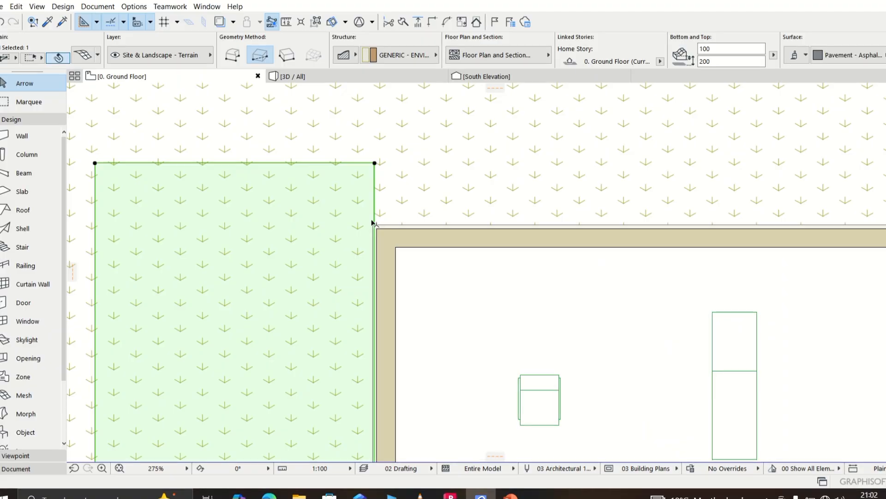
{"action": "left_click", "coordinate": [375, 222]}
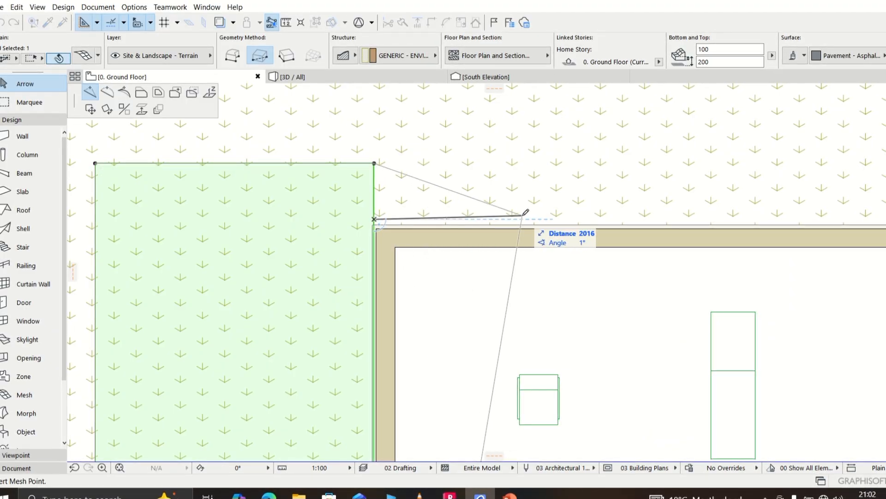
{"action": "scroll", "coordinate": [524, 213], "scroll_direction": "down", "scroll_amount": 7}
{"action": "scroll", "coordinate": [538, 229], "scroll_direction": "down", "scroll_amount": 3}
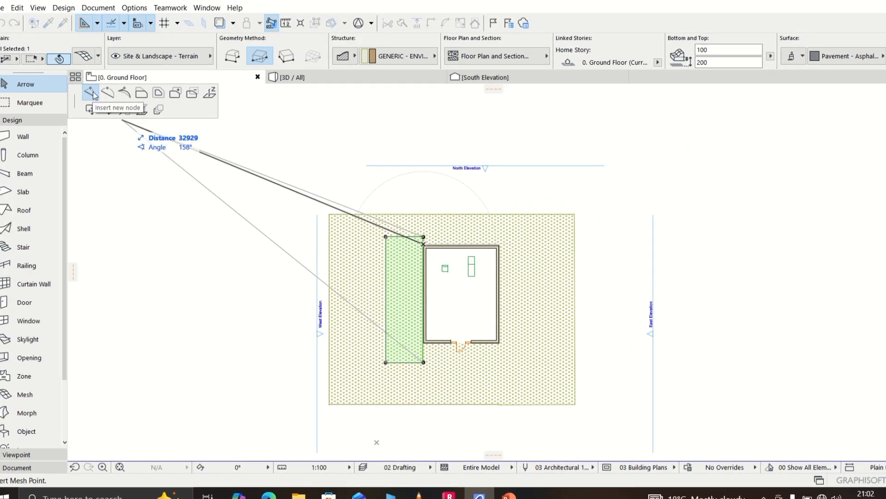
{"action": "left_click", "coordinate": [533, 236]}
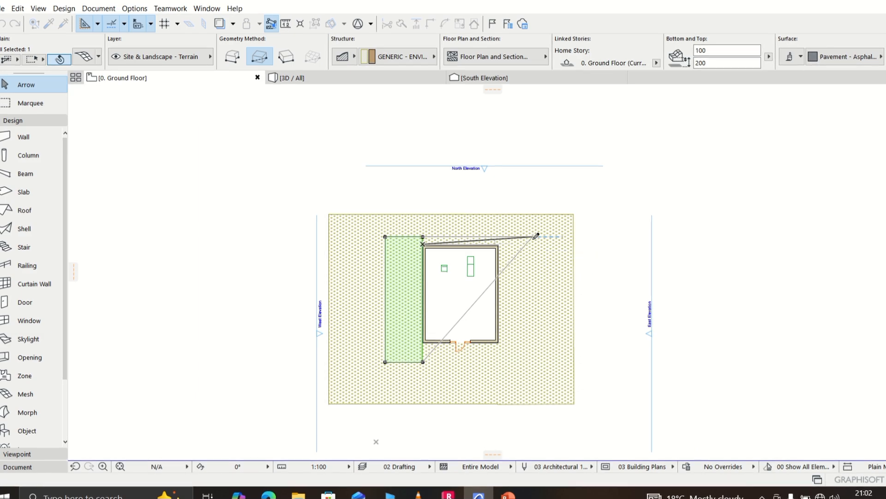
{"action": "left_click", "coordinate": [480, 298]}
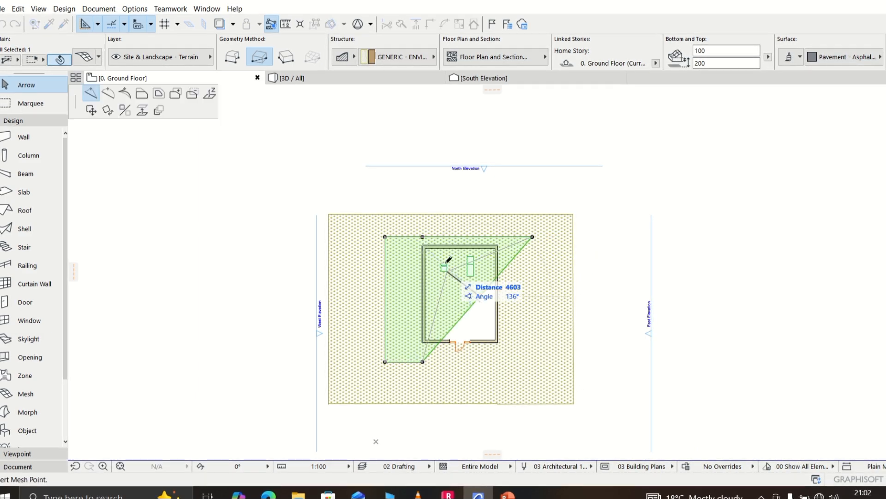
{"action": "left_click", "coordinate": [422, 245]}
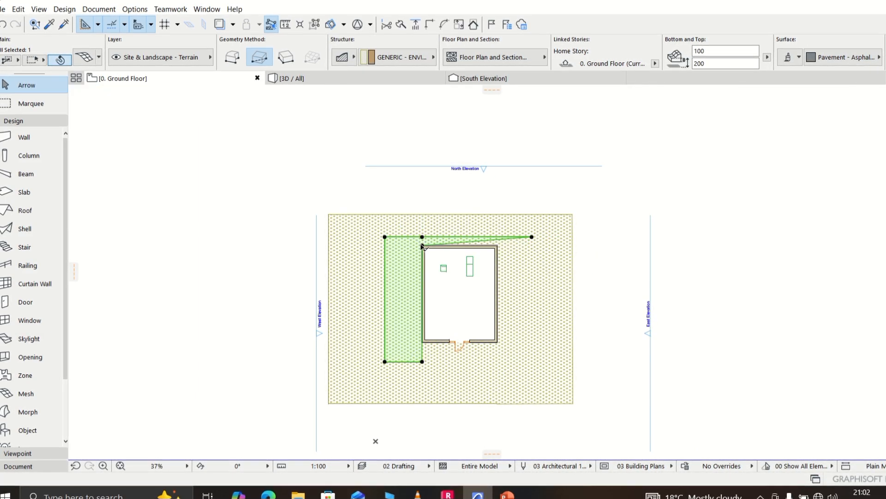
Add a node at the northern strip's east end and align it with the outer face of the north wall
{"action": "left_click", "coordinate": [494, 240]}
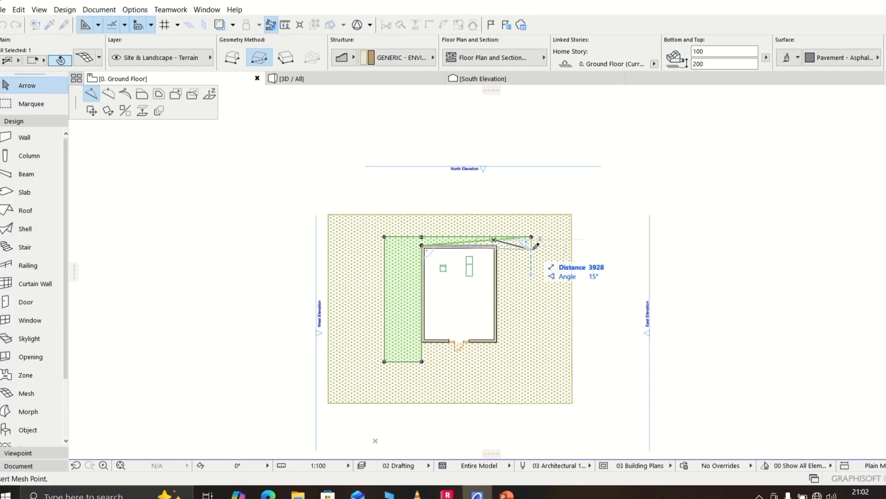
{"action": "left_click", "coordinate": [531, 249]}
{"action": "left_click", "coordinate": [497, 248]}
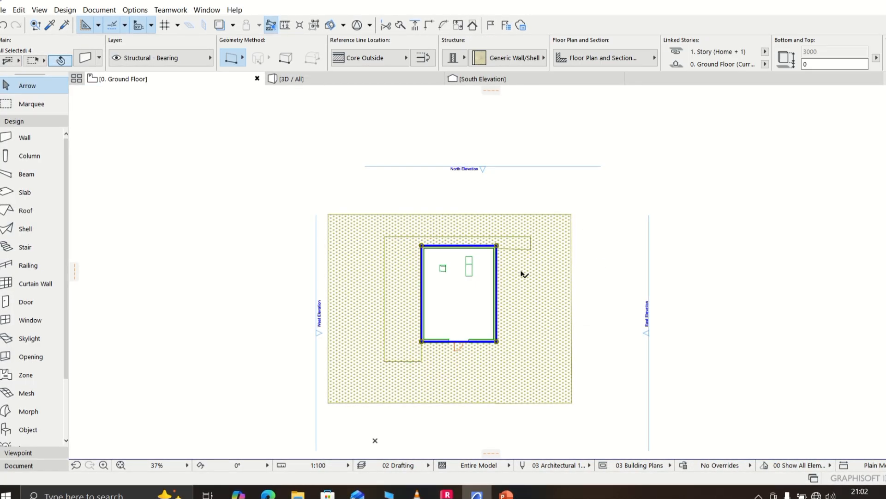
{"action": "scroll", "coordinate": [500, 251], "scroll_direction": "up", "scroll_amount": 5}
{"action": "left_click", "coordinate": [587, 245]}
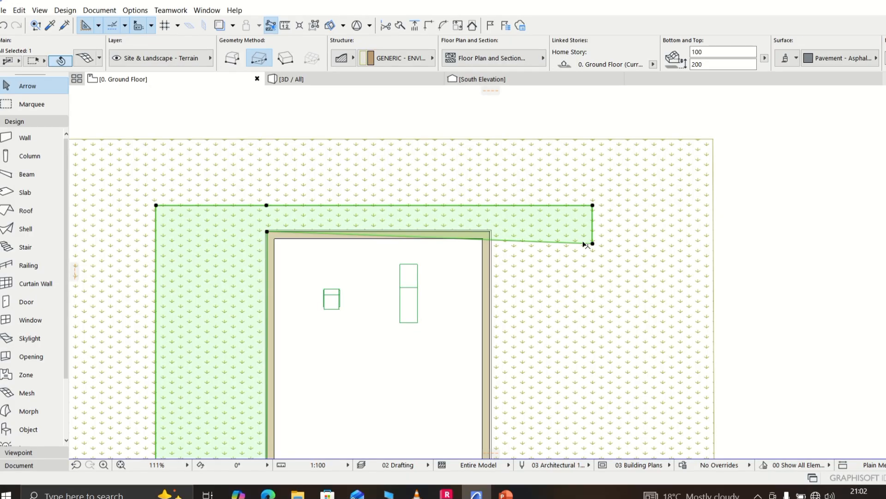
{"action": "left_click", "coordinate": [592, 243]}
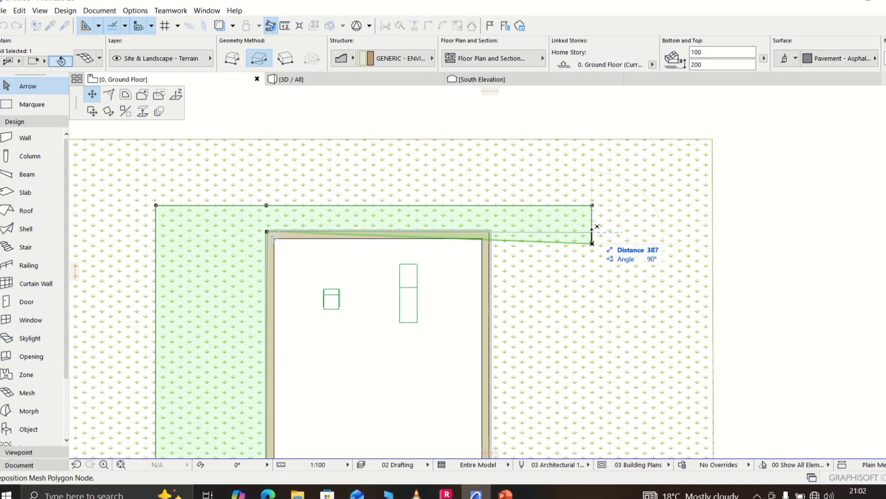
{"action": "left_click", "coordinate": [591, 232]}
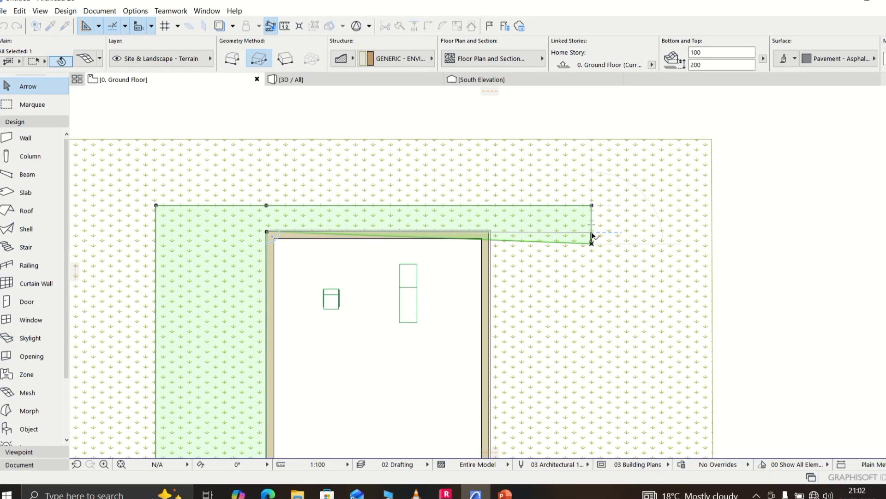
{"action": "left_click", "coordinate": [493, 235]}
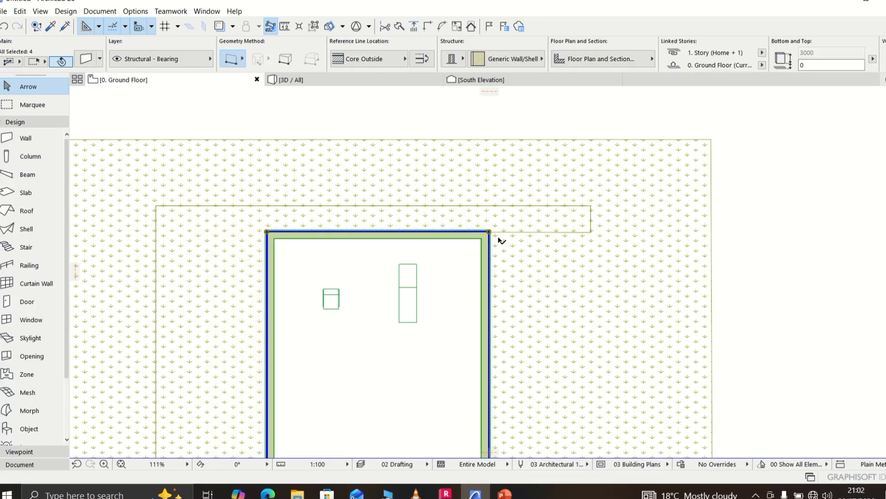
{"action": "left_click", "coordinate": [497, 235]}
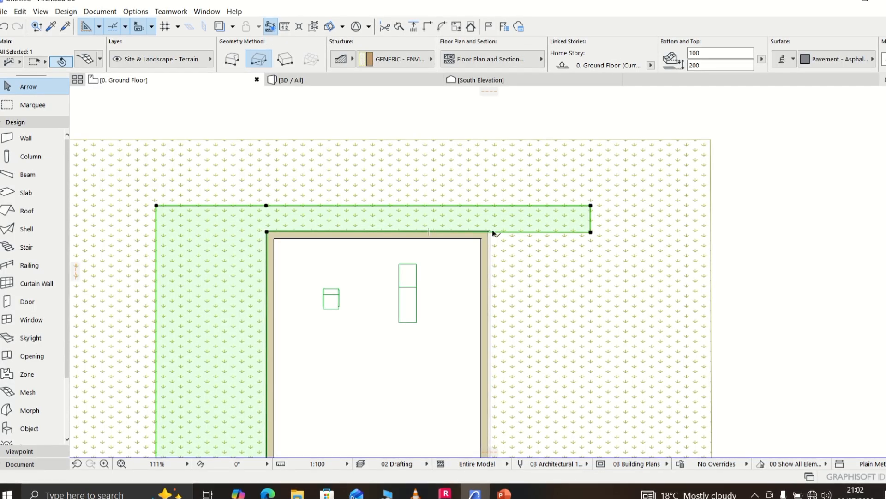
{"action": "left_click", "coordinate": [492, 234]}
{"action": "left_click", "coordinate": [498, 235]}
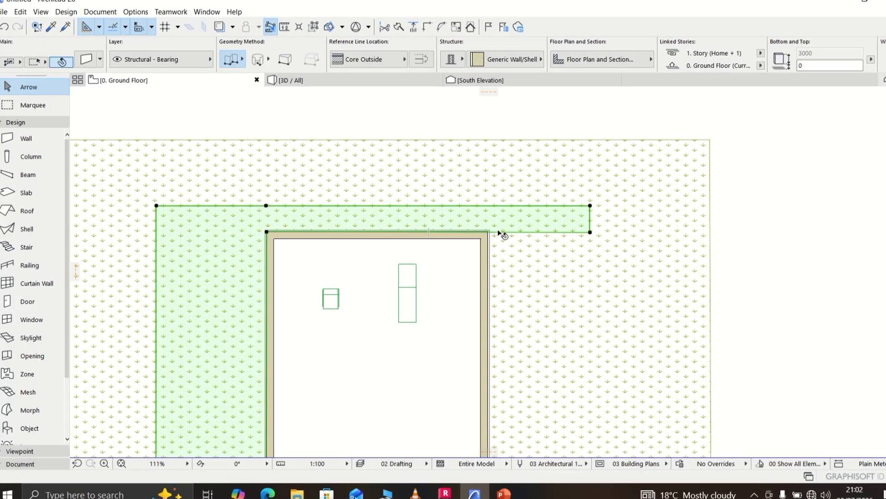
Extend the asphalt mesh south to the western strip's end level, and insert a node at the building's northeast corner on the slanted edge
{"action": "left_click", "coordinate": [496, 233]}
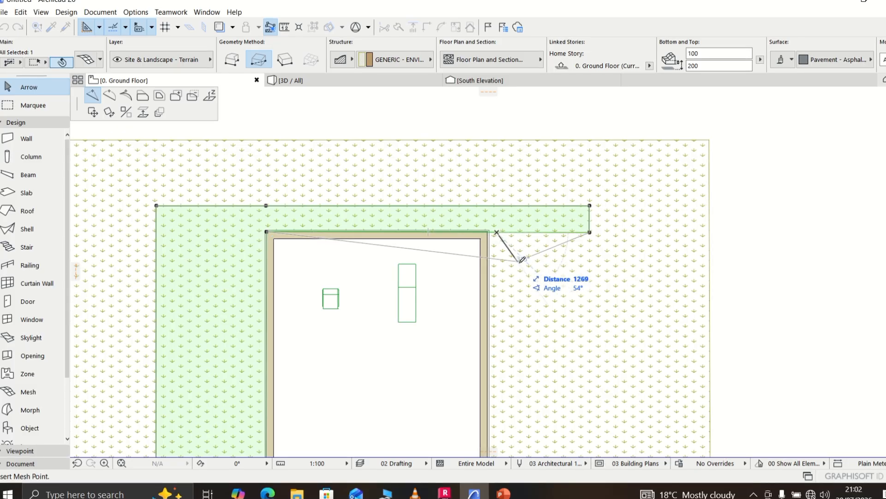
{"action": "middle_click_drag", "start_coordinate": [518, 272], "coordinate": [486, 115]}
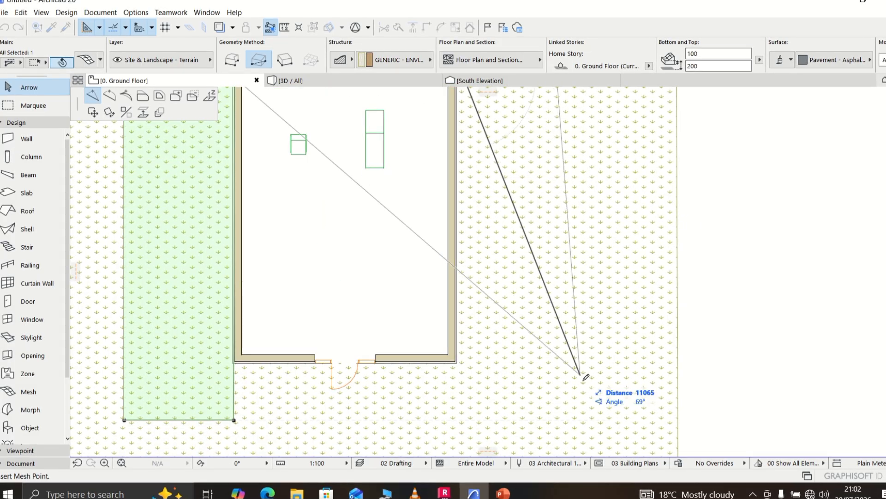
{"action": "double_click", "coordinate": [556, 418]}
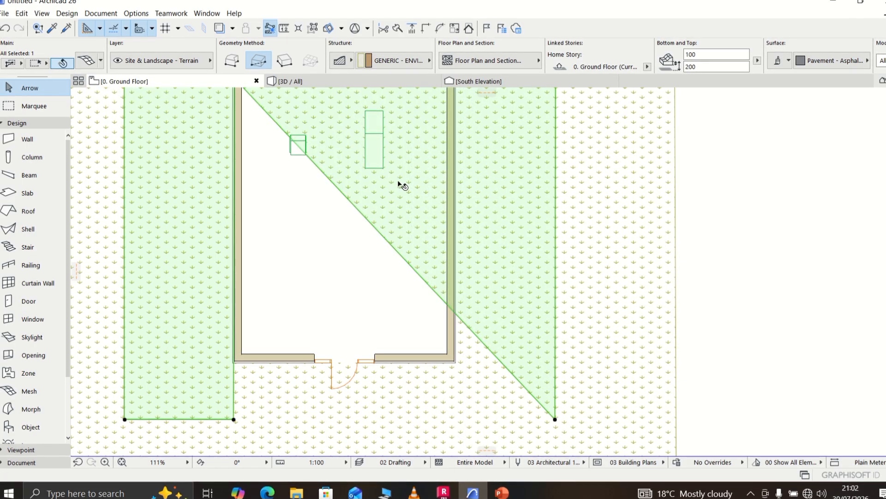
{"action": "middle_click_drag", "start_coordinate": [402, 185], "coordinate": [406, 297]}
{"action": "left_click", "coordinate": [360, 322]}
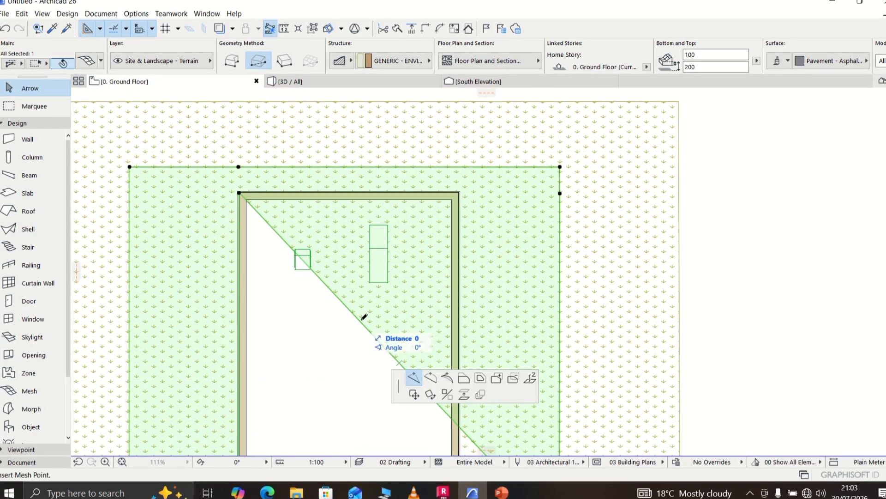
{"action": "left_click", "coordinate": [408, 376]}
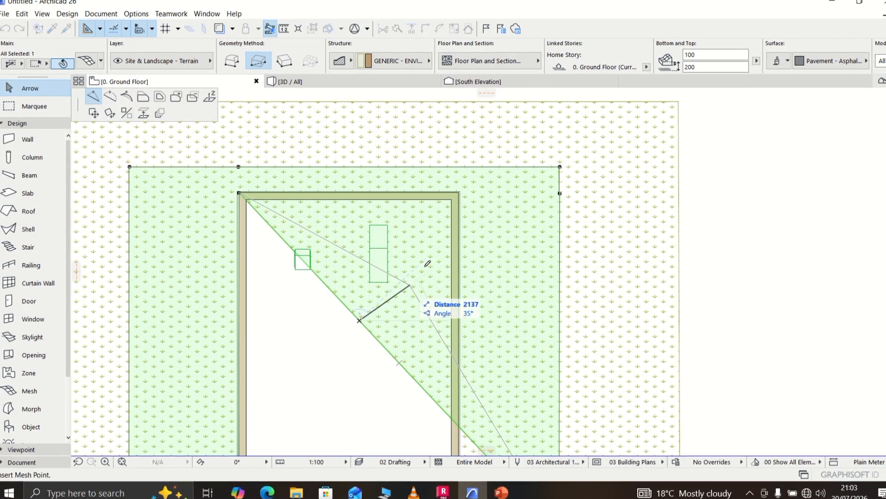
{"action": "left_click", "coordinate": [459, 191]}
Straighten the eastern strip's inner edge along the east wall by inserting a node at the strip's southern end
{"action": "scroll", "coordinate": [460, 299], "scroll_direction": "down", "scroll_amount": 5}
{"action": "scroll", "coordinate": [458, 296], "scroll_direction": "down", "scroll_amount": 1}
{"action": "middle_click_drag", "start_coordinate": [454, 296], "coordinate": [448, 245]}
{"action": "left_click", "coordinate": [484, 280]}
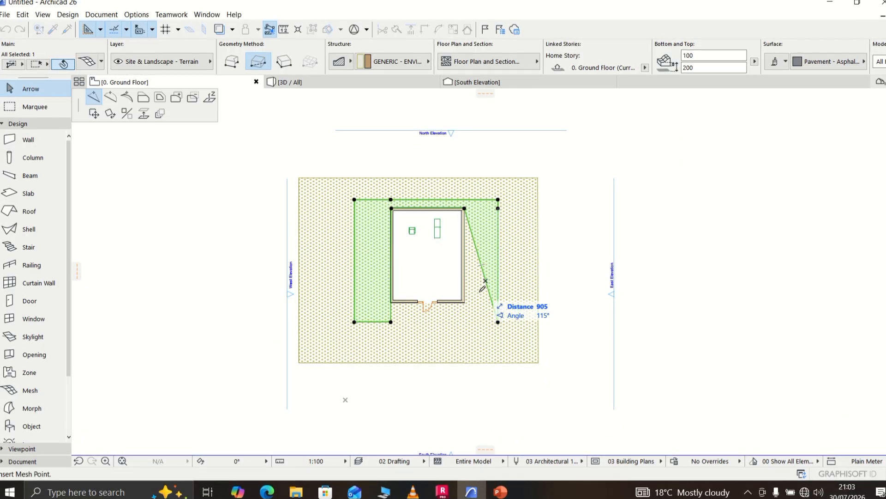
{"action": "left_click", "coordinate": [465, 321]}
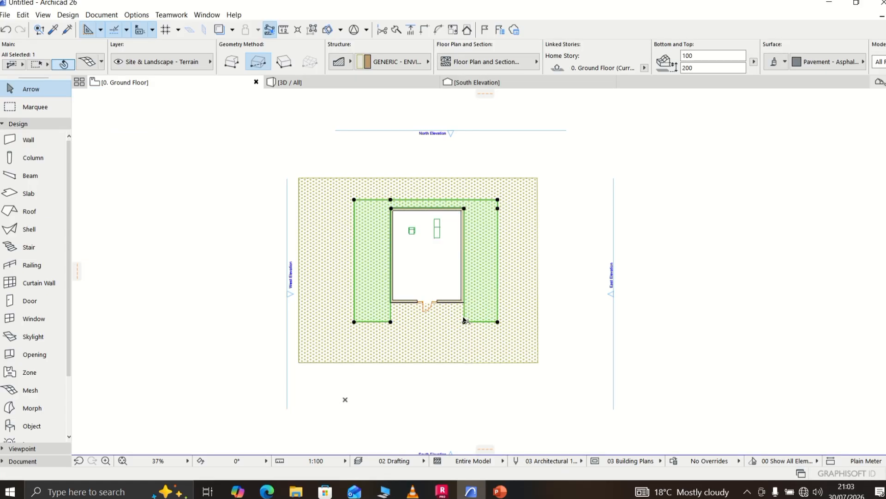
{"action": "scroll", "coordinate": [464, 304], "scroll_direction": "up", "scroll_amount": 5}
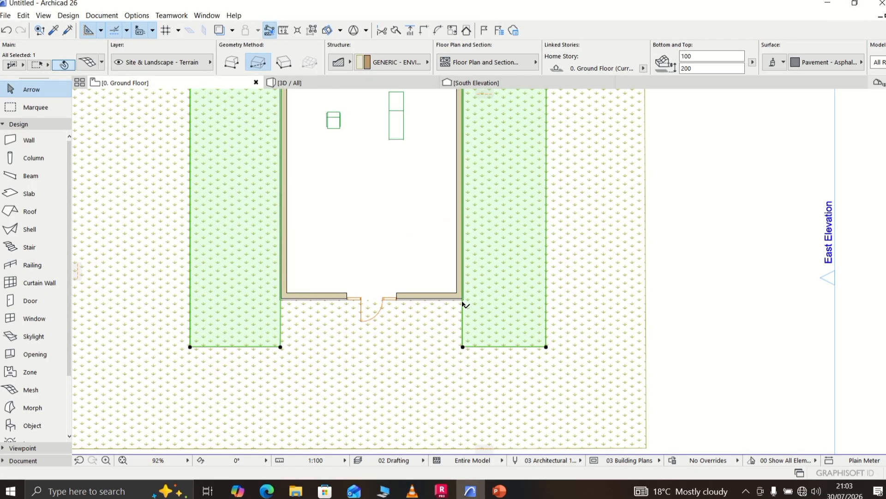
{"action": "left_click", "coordinate": [463, 301]}
{"action": "left_click", "coordinate": [468, 311]}
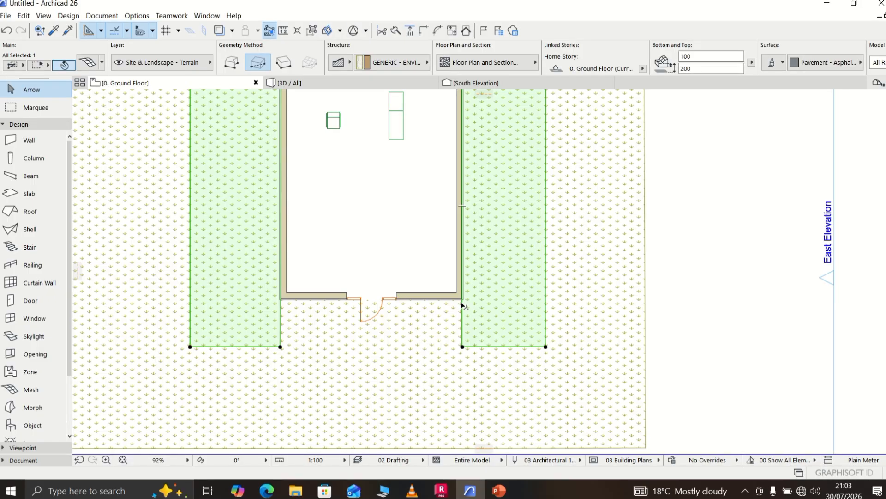
{"action": "left_click", "coordinate": [460, 301]}
{"action": "left_click", "coordinate": [462, 303]}
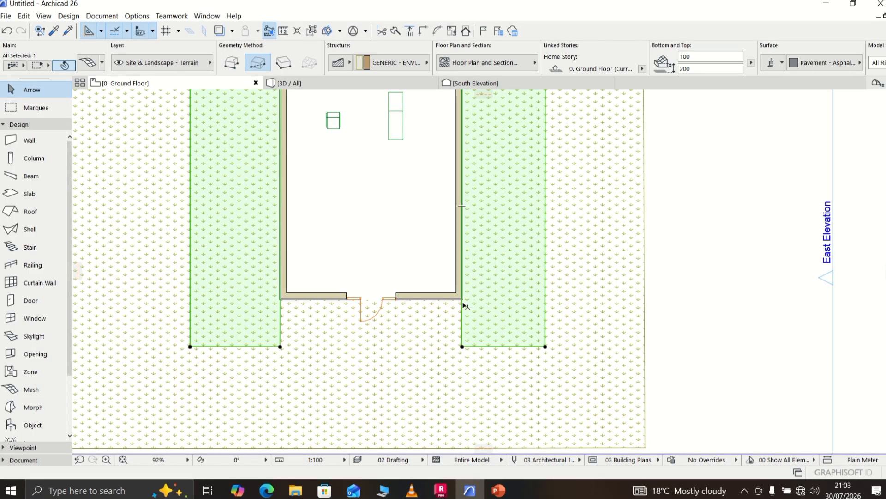
Insert a node from the eastern strip's inner edge at the western strip's inner south corner to close the mesh's southern side
{"action": "scroll", "coordinate": [463, 304], "scroll_direction": "up", "scroll_amount": 5}
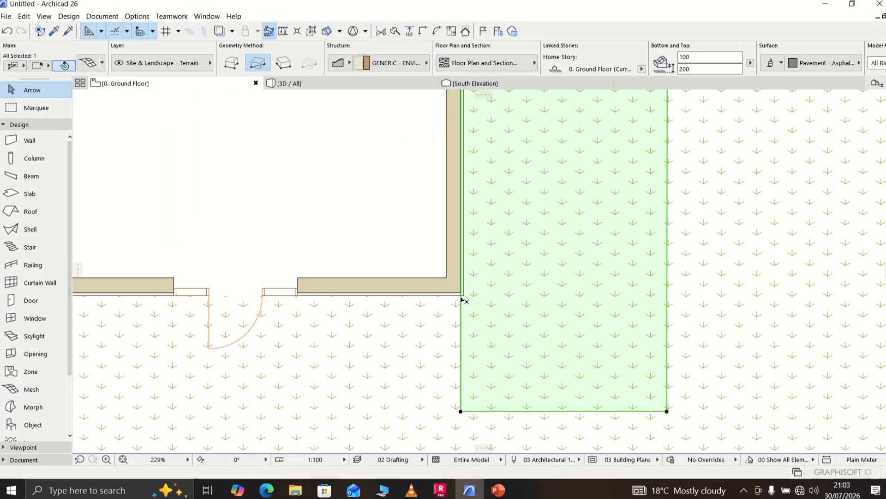
{"action": "left_click", "coordinate": [462, 301]}
{"action": "middle_click_drag", "start_coordinate": [383, 322], "coordinate": [541, 222]}
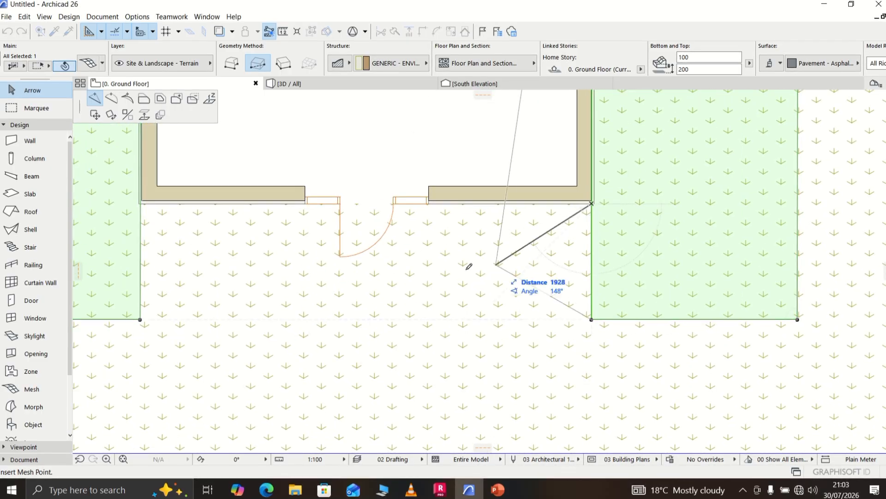
{"action": "left_click", "coordinate": [140, 318]}
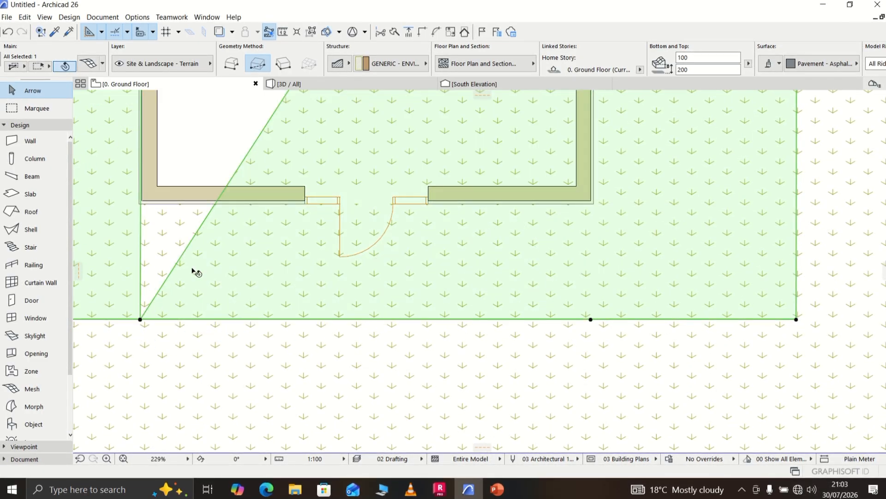
Insert nodes at the building's southeast and southwest corners so the asphalt mesh's inner edge follows the outer face of the south wall
{"action": "left_click", "coordinate": [270, 120]}
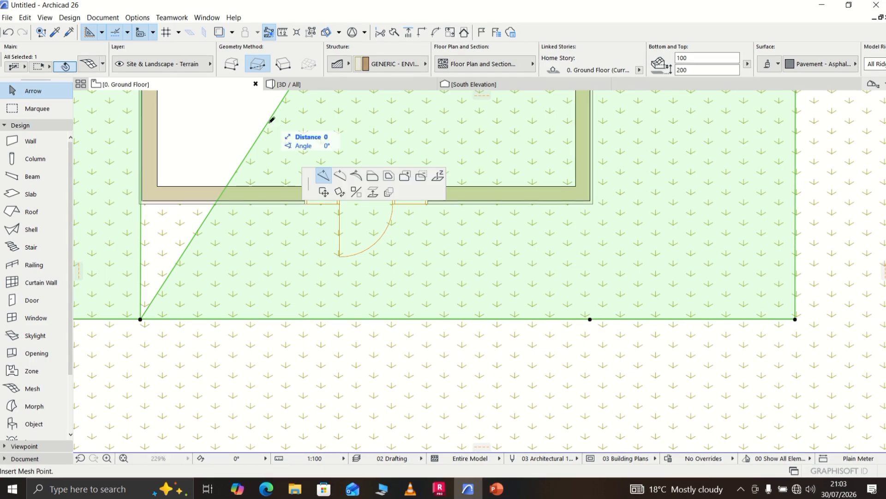
{"action": "left_click", "coordinate": [593, 203]}
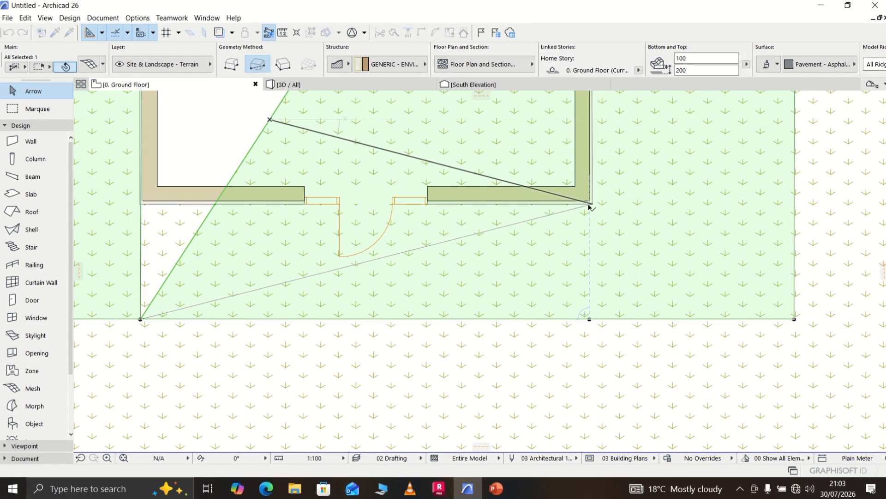
{"action": "left_click", "coordinate": [461, 238]}
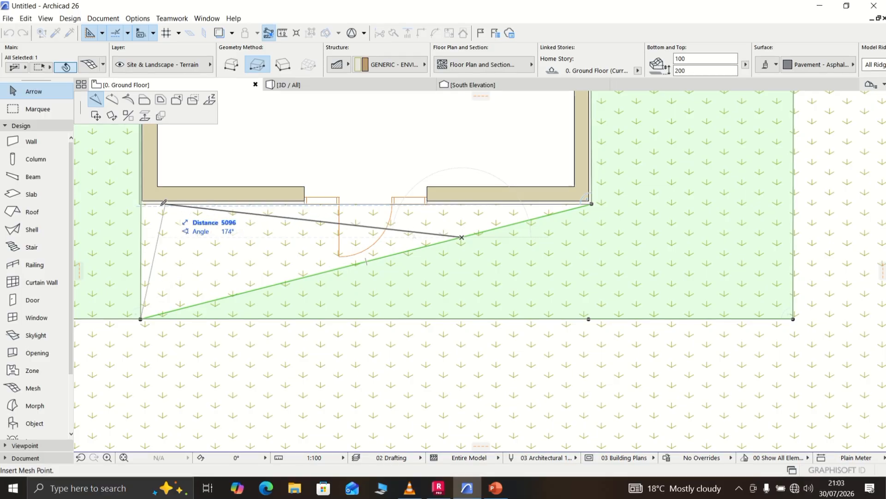
{"action": "left_click", "coordinate": [142, 203]}
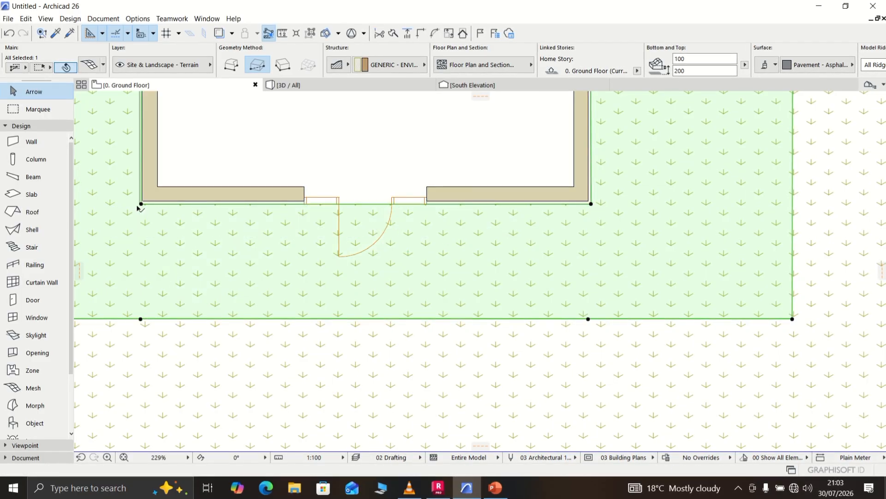
{"action": "scroll", "coordinate": [402, 215], "scroll_direction": "down", "scroll_amount": 10}
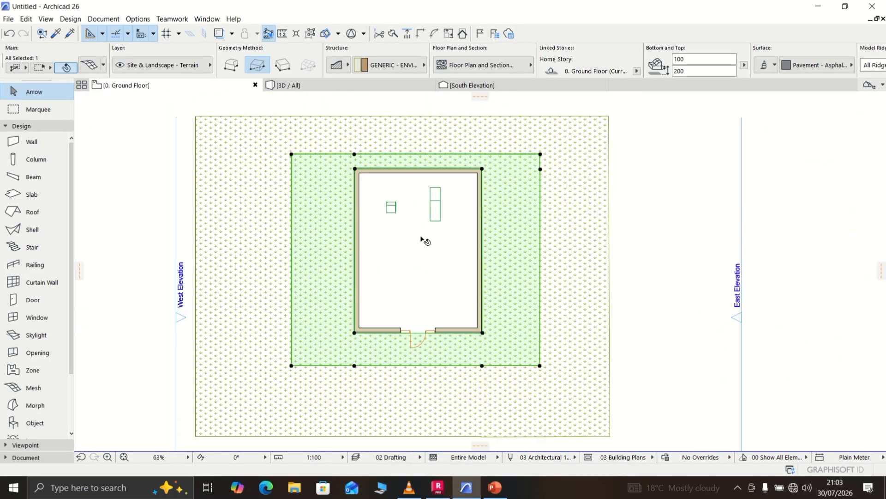
{"action": "middle_click_drag", "start_coordinate": [405, 267], "coordinate": [393, 253]}
Set the asphalt mesh's elevation to its home story to 0 and view the model in 3D
{"action": "left_click", "coordinate": [388, 88]}
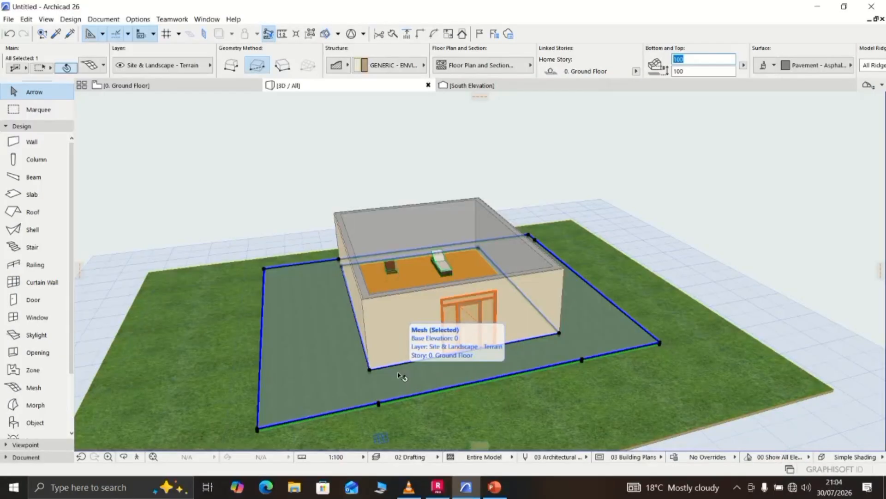
{"action": "double_click", "coordinate": [400, 375]}
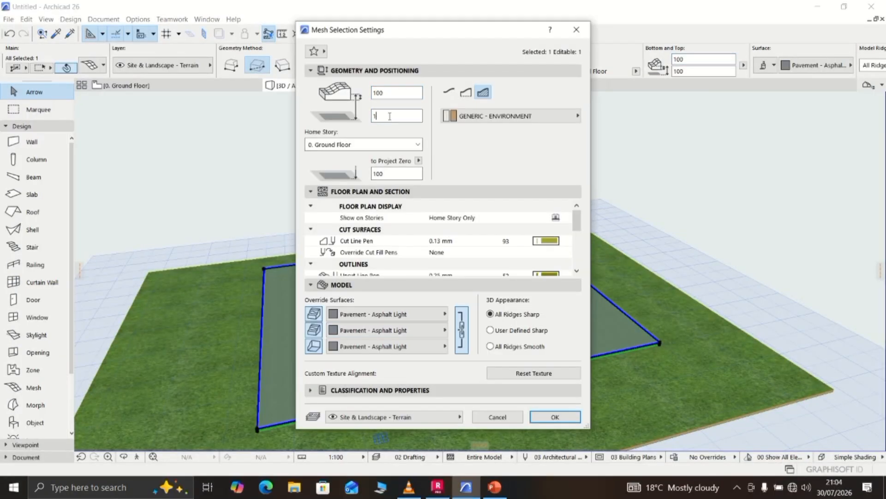
{"action": "key", "text": "Return"}
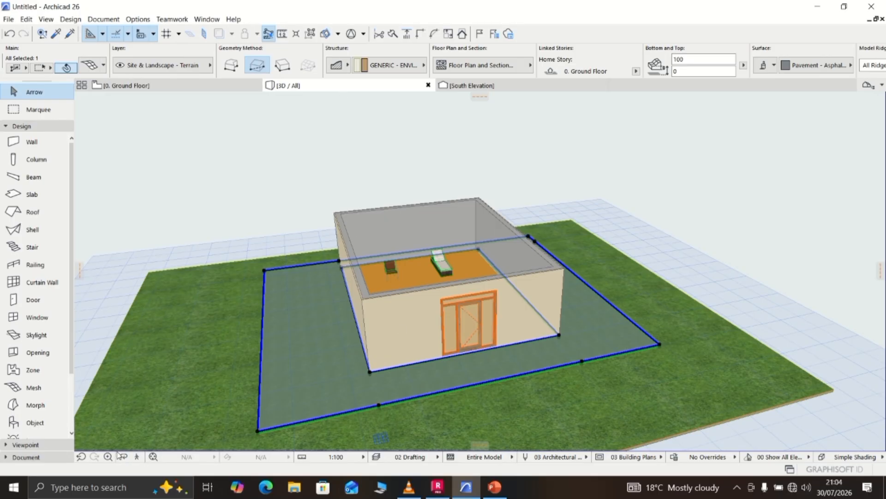
{"action": "left_click_drag", "start_coordinate": [380, 437], "coordinate": [320, 374]}
{"action": "middle_click_drag", "start_coordinate": [361, 317], "coordinate": [417, 372], "text": "shift"}
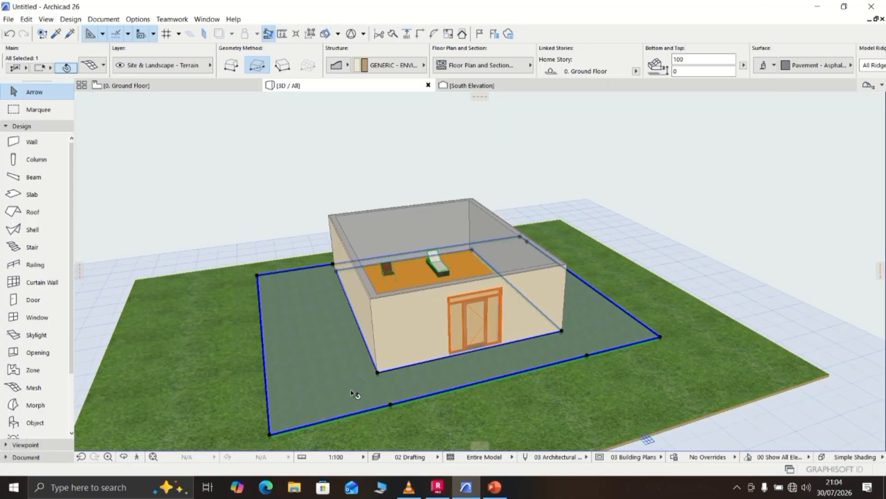
Lower the asphalt mesh by setting its elevation to the home story to -100
{"action": "left_click", "coordinate": [353, 393]}
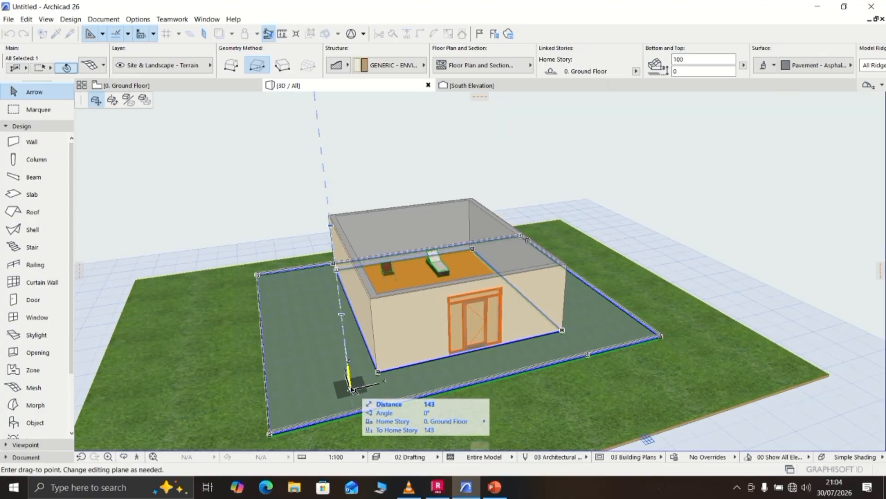
{"action": "key", "text": "Escape"}
{"action": "key", "text": "ctrl+t"}
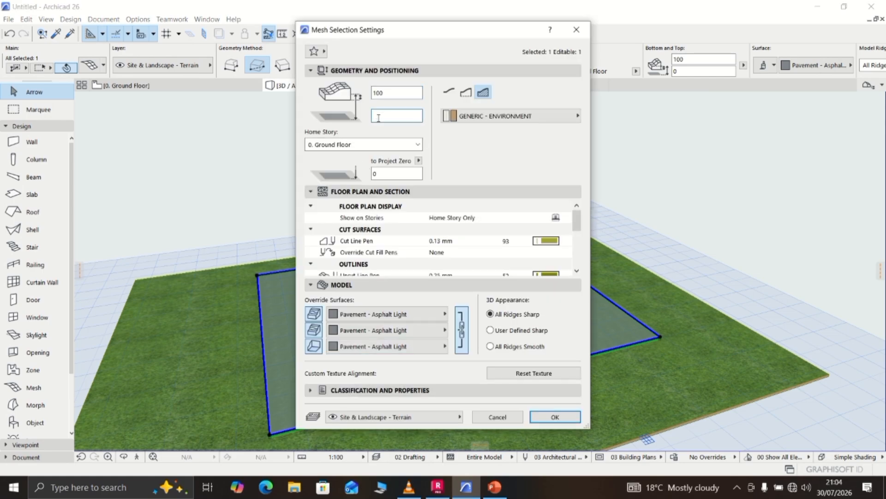
{"action": "type", "text": "00"}
{"action": "key", "text": "Return"}
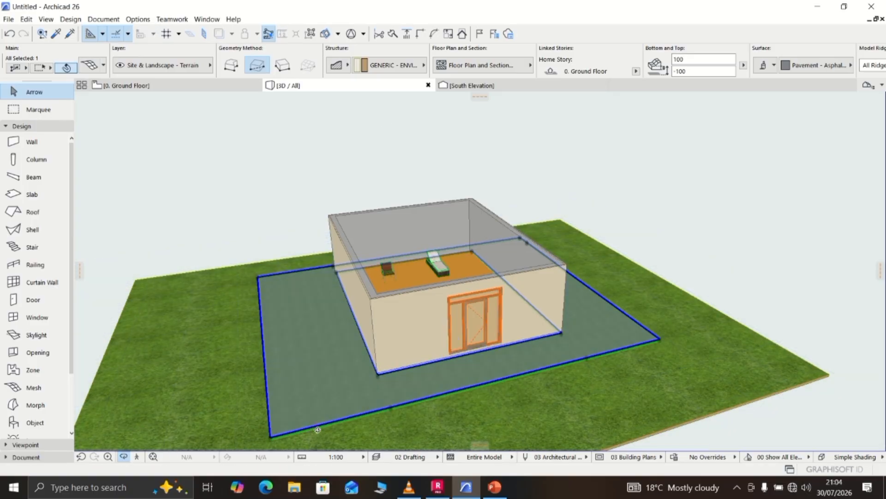
{"action": "left_click_drag", "start_coordinate": [317, 429], "coordinate": [450, 364]}
Examine the floor plan elements one by one: asphalt mesh, floor slab, deck lounger, armchair and outer terrain mesh
{"action": "left_click", "coordinate": [177, 81]}
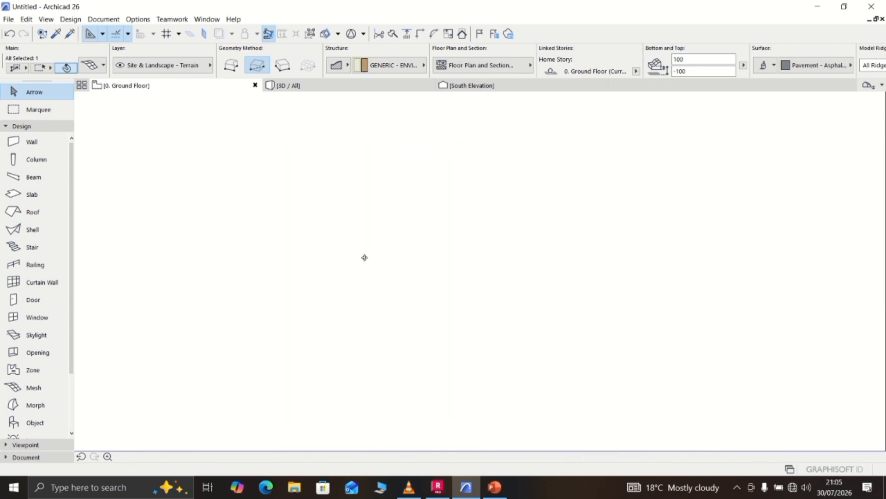
{"action": "left_click", "coordinate": [349, 295]}
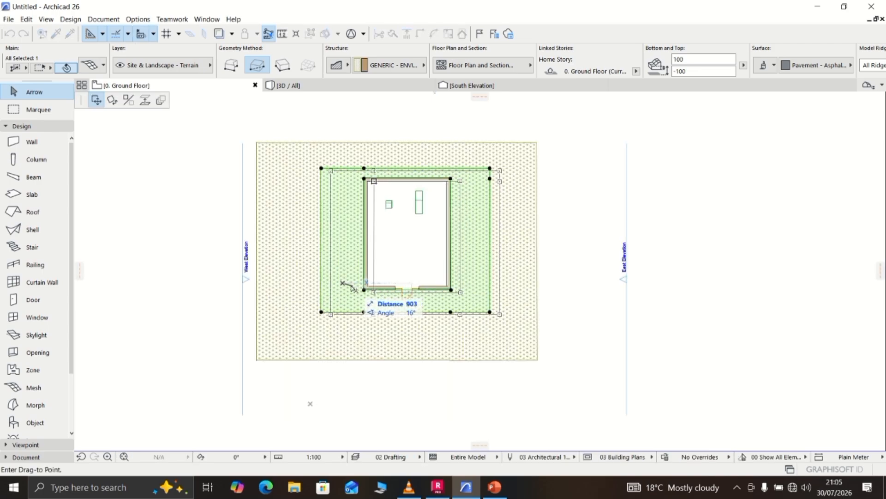
{"action": "left_click", "coordinate": [342, 283]}
{"action": "left_click", "coordinate": [383, 275]}
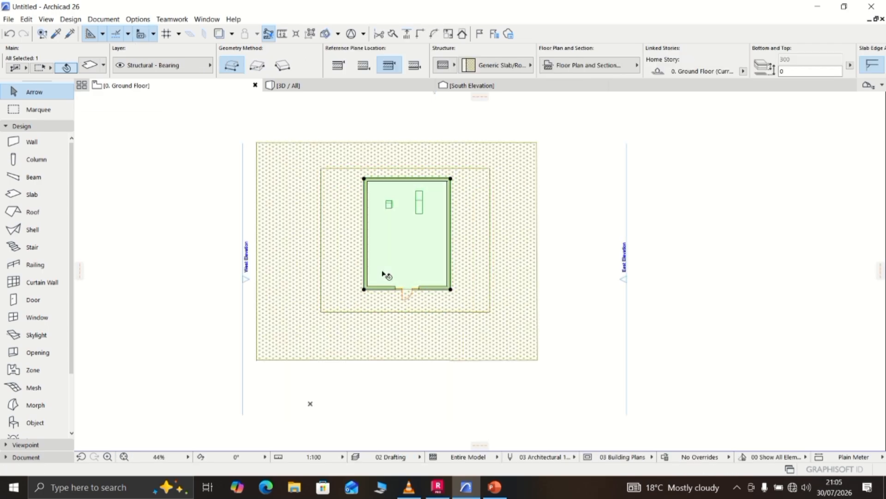
{"action": "left_click", "coordinate": [418, 211]}
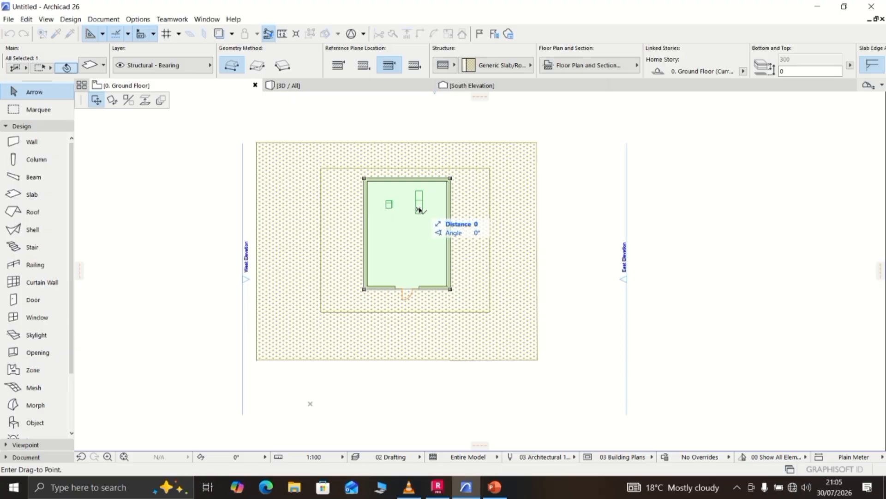
{"action": "key", "text": "Escape"}
{"action": "scroll", "coordinate": [419, 212], "scroll_direction": "up", "scroll_amount": 4}
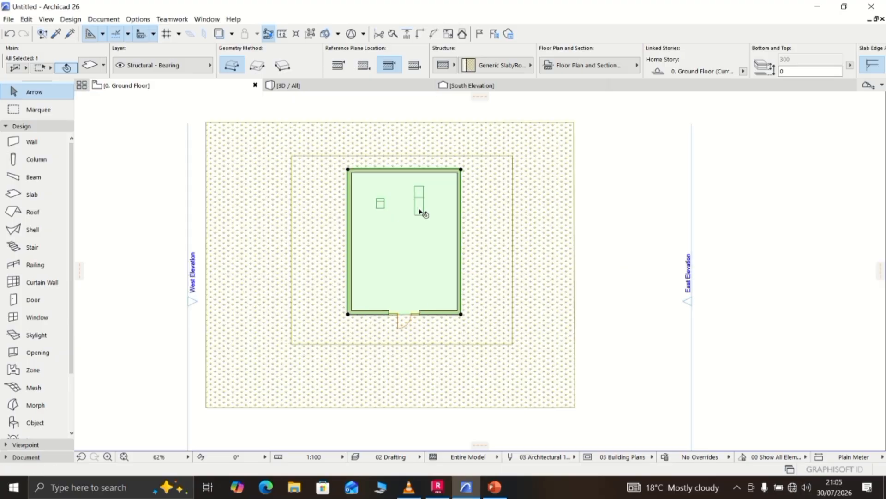
{"action": "left_click", "coordinate": [425, 215]}
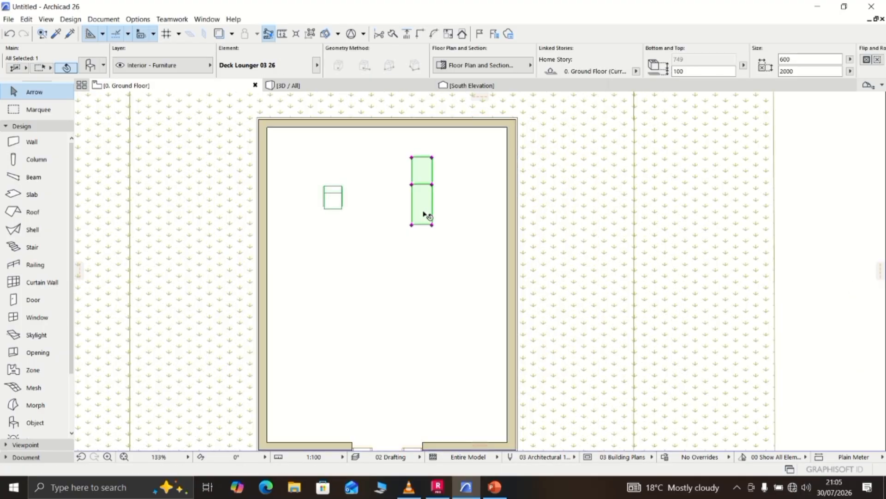
{"action": "left_click", "coordinate": [336, 204]}
{"action": "scroll", "coordinate": [412, 212], "scroll_direction": "down", "scroll_amount": 4}
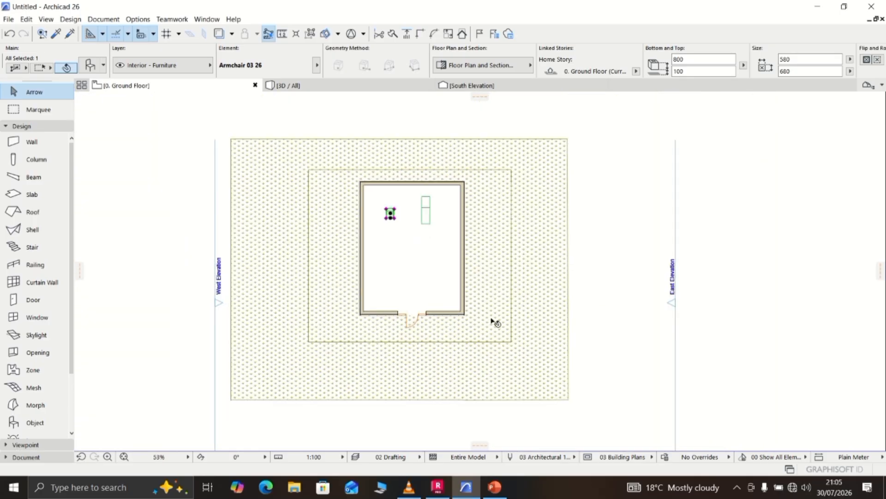
{"action": "left_click", "coordinate": [451, 382]}
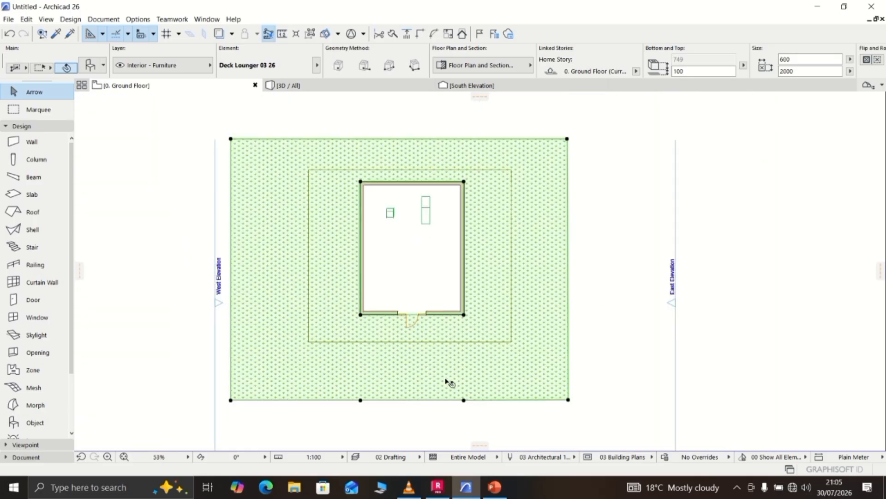
Inspect the finished building, asphalt pavement and grass terrain in 3D from the front and the side
{"action": "left_click", "coordinate": [382, 86]}
{"action": "middle_click_drag", "start_coordinate": [438, 301], "coordinate": [440, 397], "text": "shift"}
{"action": "scroll", "coordinate": [442, 386], "scroll_direction": "down", "scroll_amount": 3}
{"action": "scroll", "coordinate": [440, 397], "scroll_direction": "down", "scroll_amount": 2}
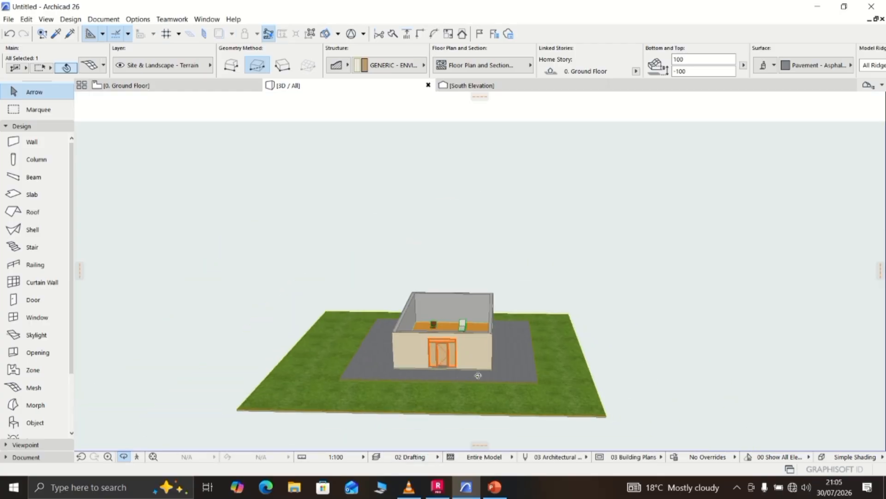
{"action": "middle_click_drag", "start_coordinate": [477, 375], "coordinate": [513, 334], "text": "shift"}
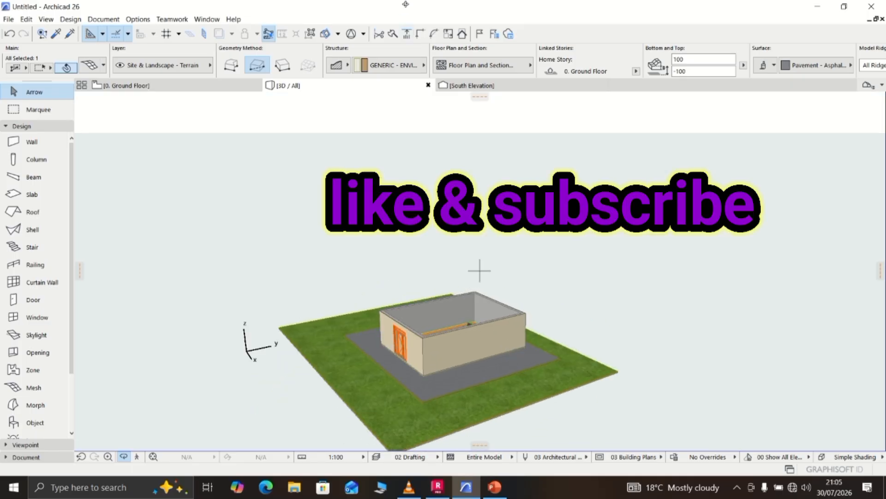